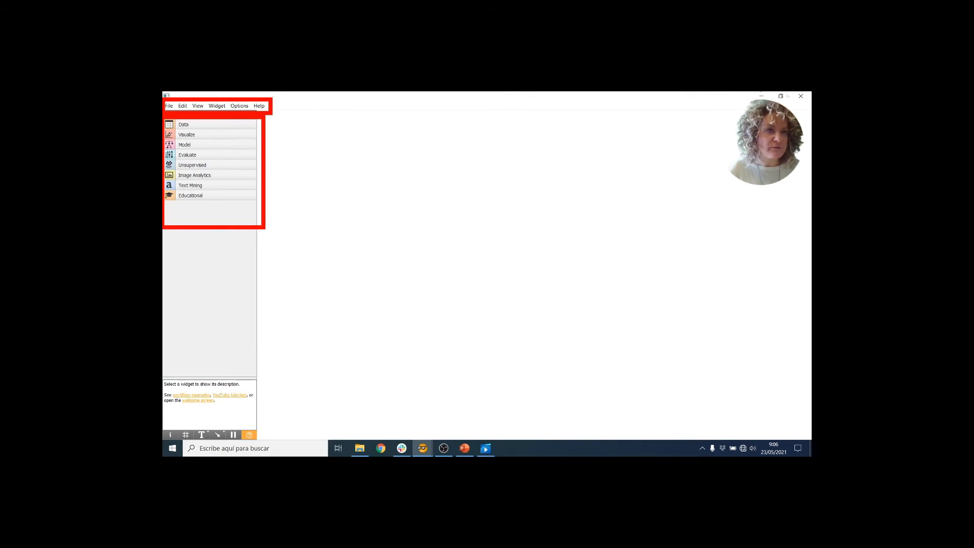
mouse_move(286, 109)
mouse_down()
mouse_move(700, 385)
mouse_move(770, 443)
mouse_up()
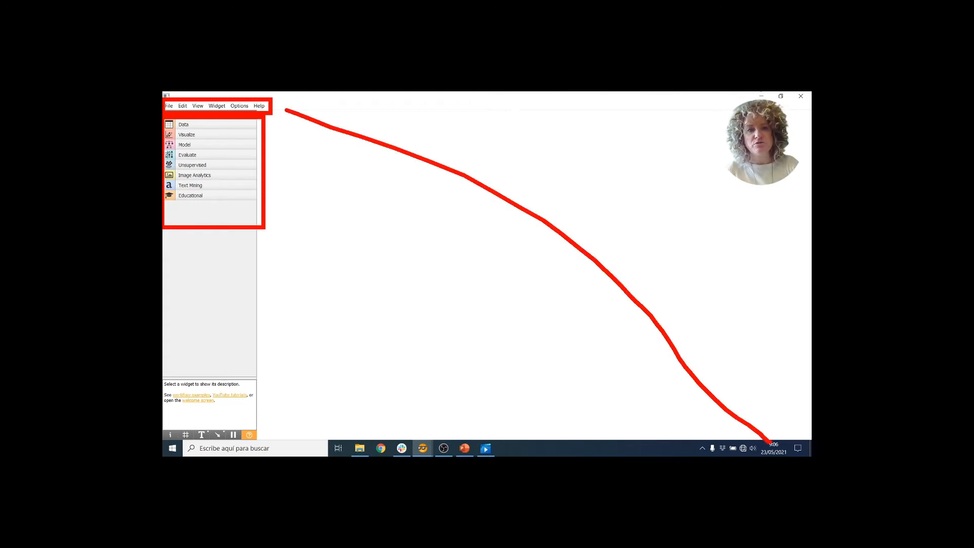
key(Escape)
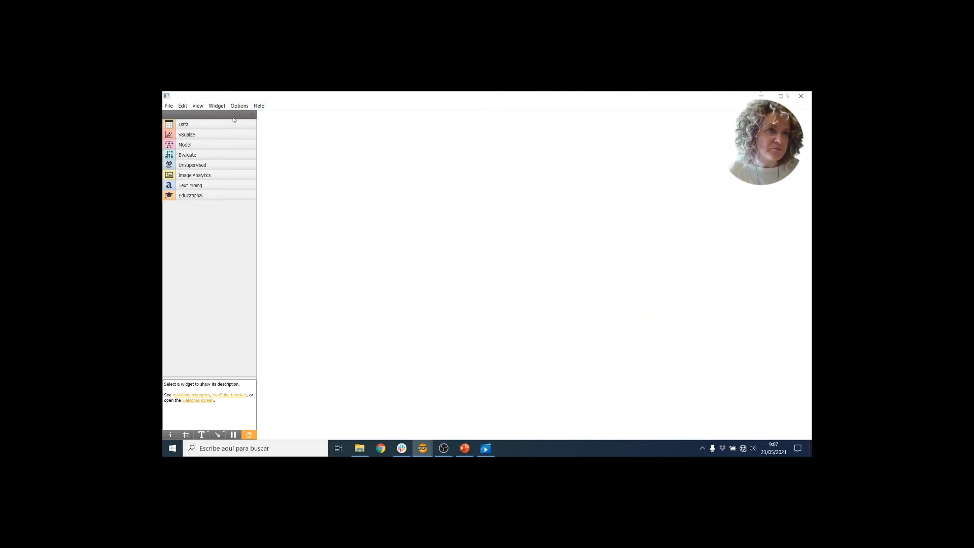
Look through the widgets offered in the Data and Visualize categories.
click(219, 124)
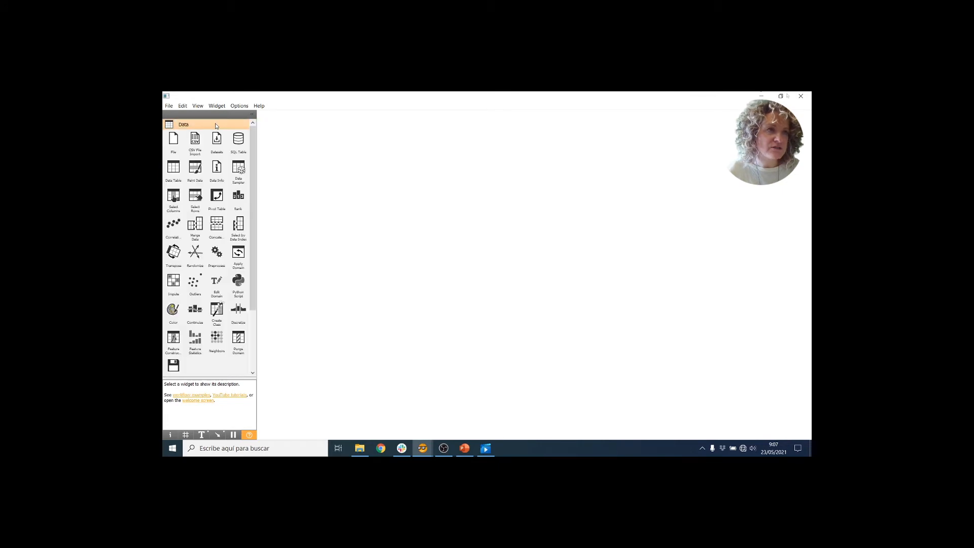
click(215, 126)
click(208, 135)
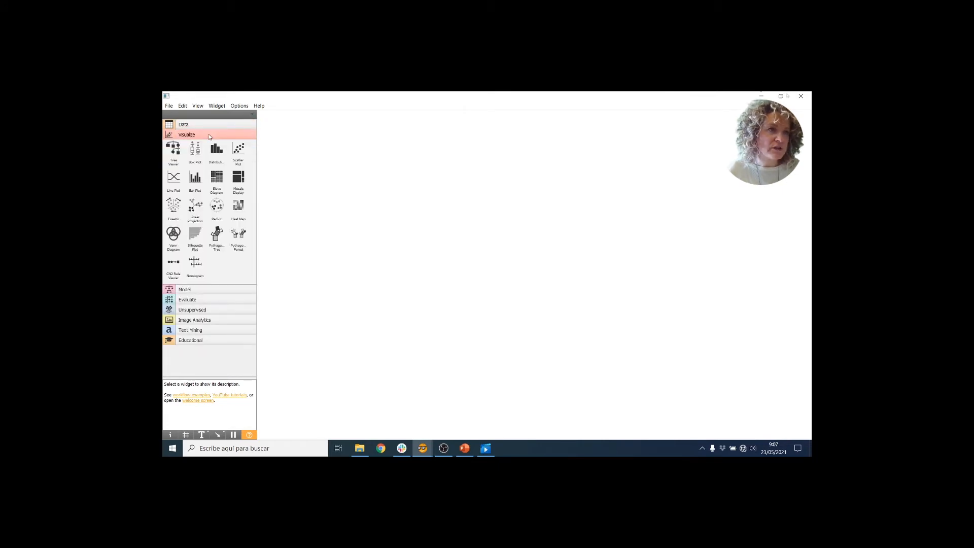
click(209, 136)
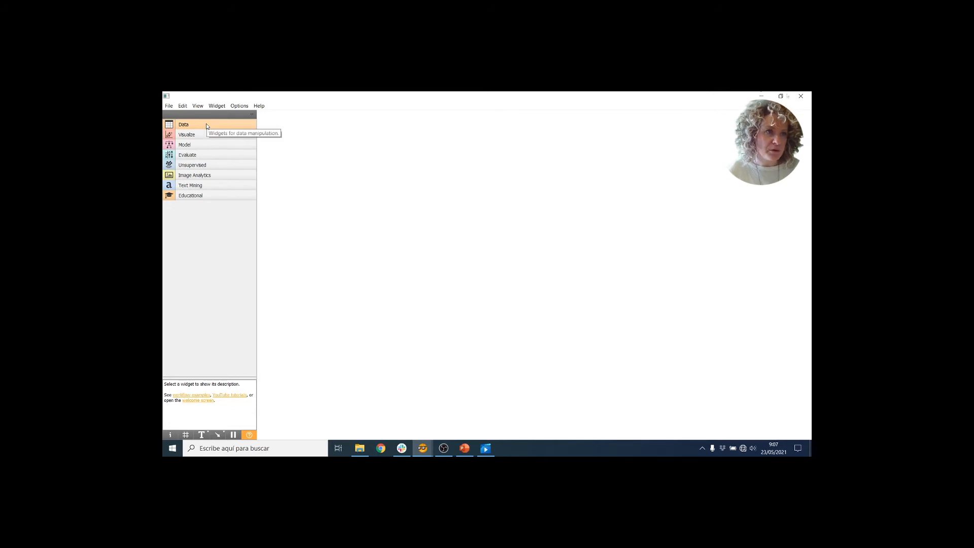
click(206, 125)
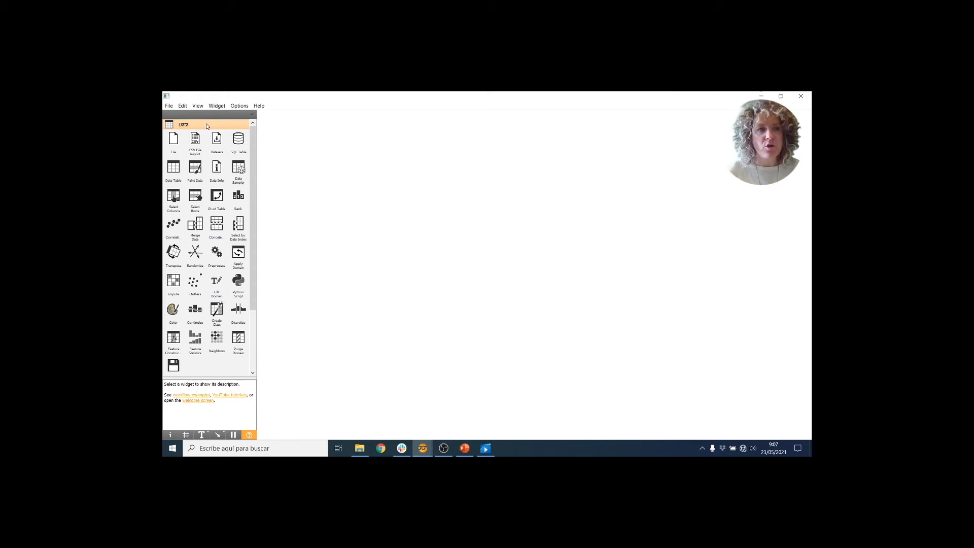
click(206, 125)
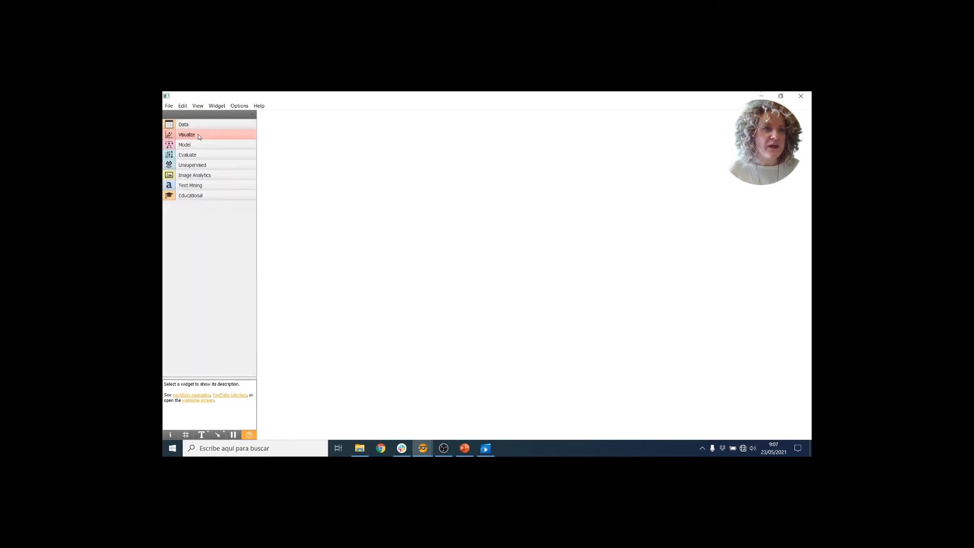
click(199, 135)
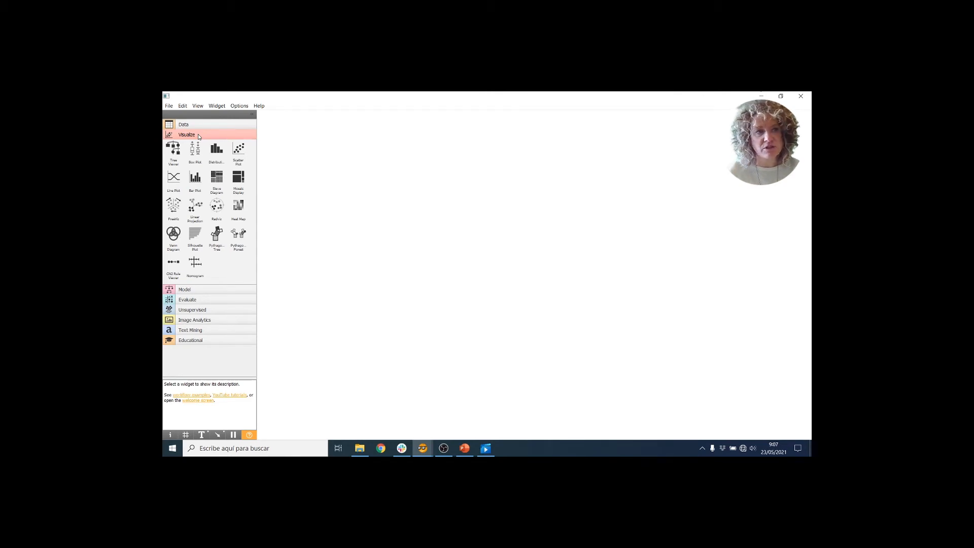
click(198, 136)
Look through the widgets offered in the Model, Evaluate, Unsupervised, Image Analytics and Text Mining categories.
click(186, 145)
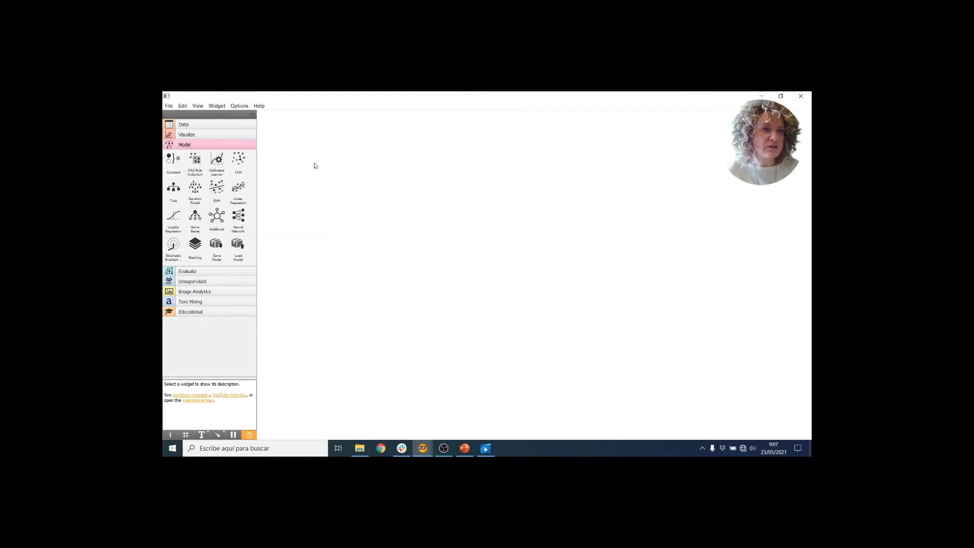
click(197, 146)
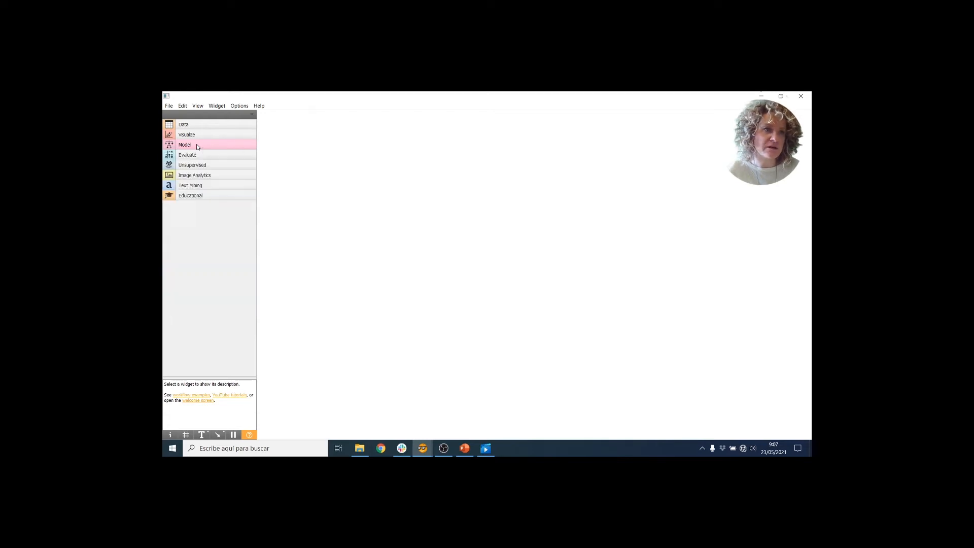
click(200, 156)
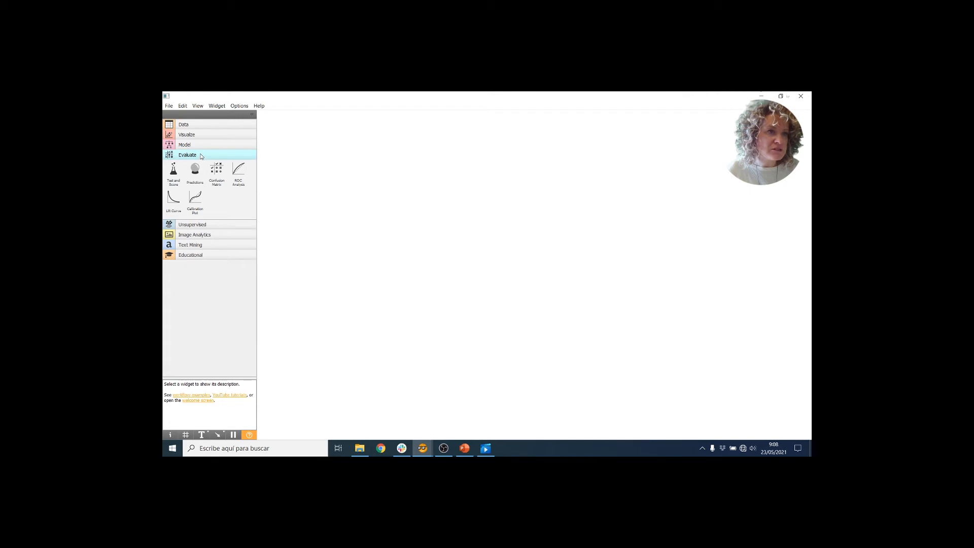
click(201, 155)
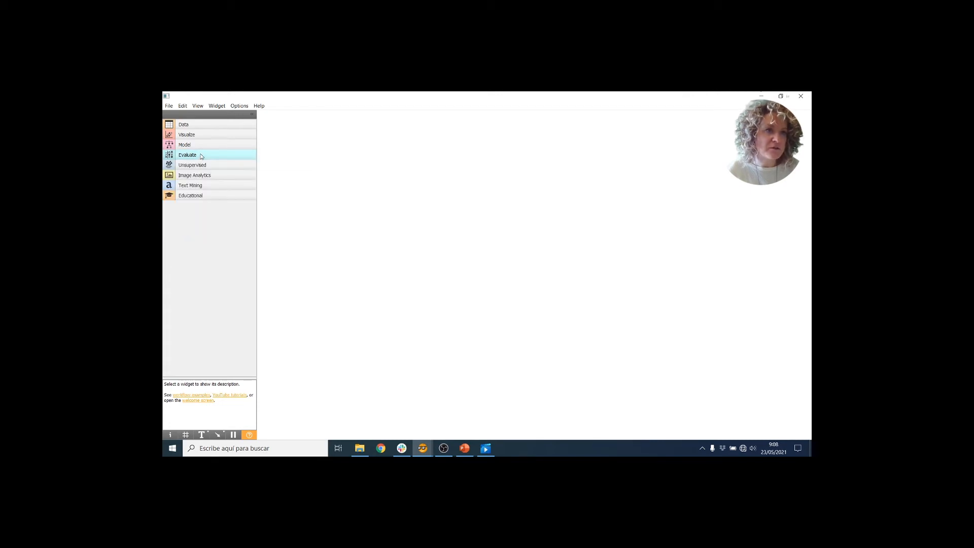
click(199, 166)
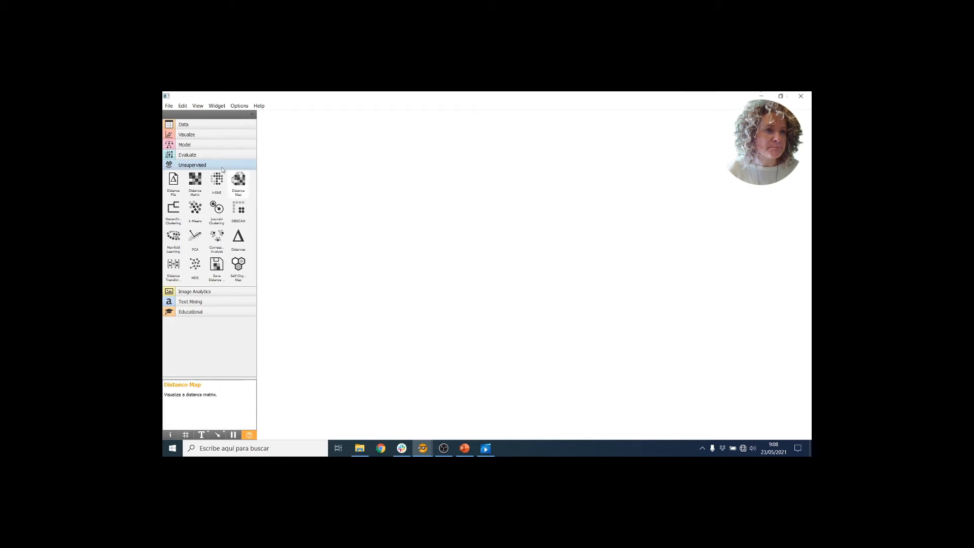
click(196, 165)
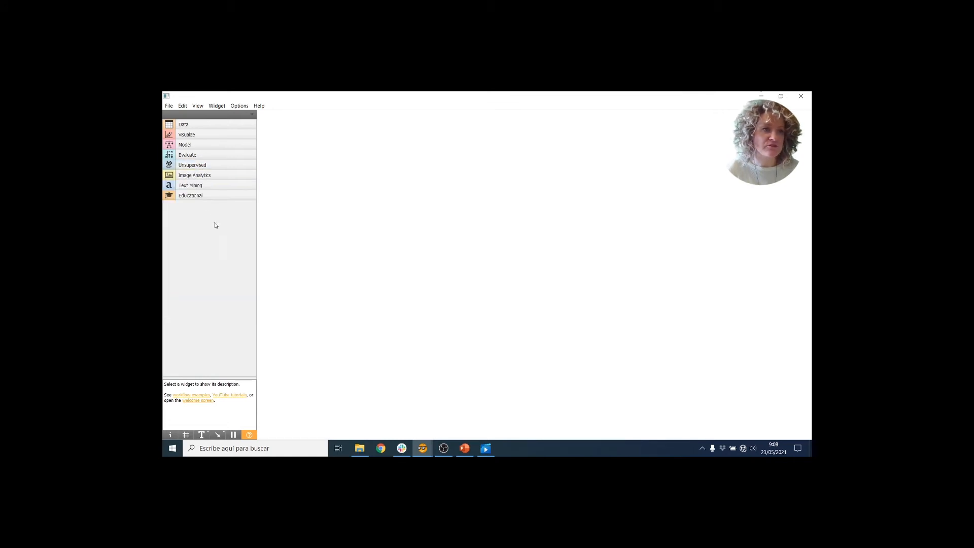
click(194, 175)
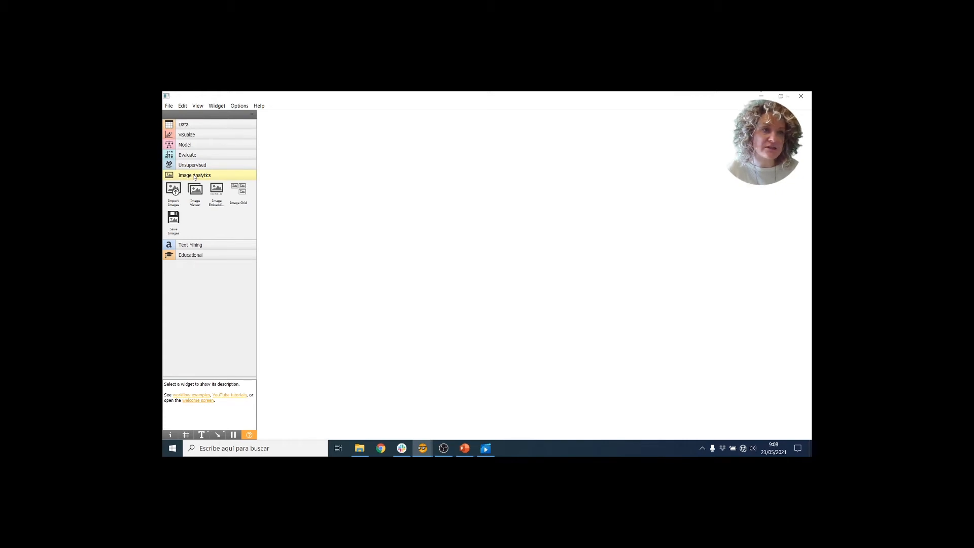
click(194, 175)
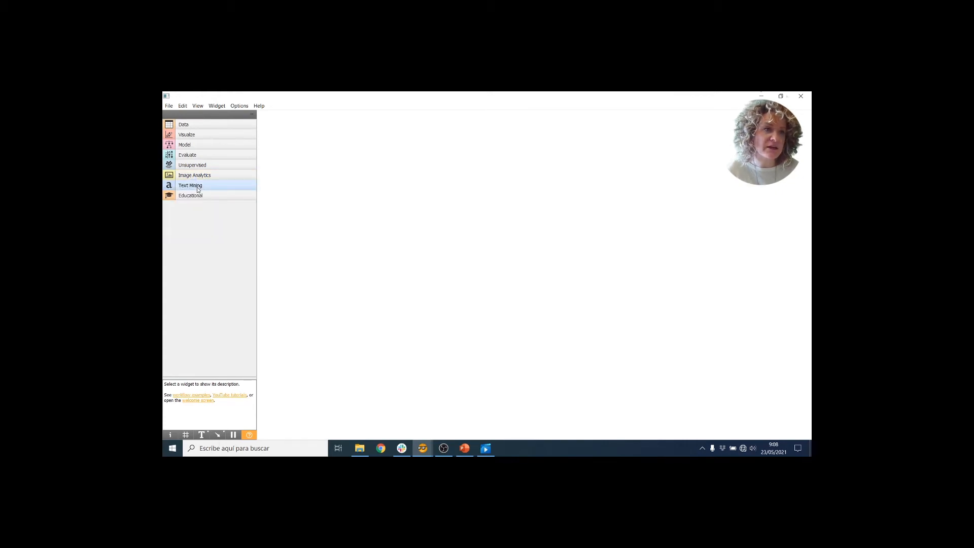
click(197, 186)
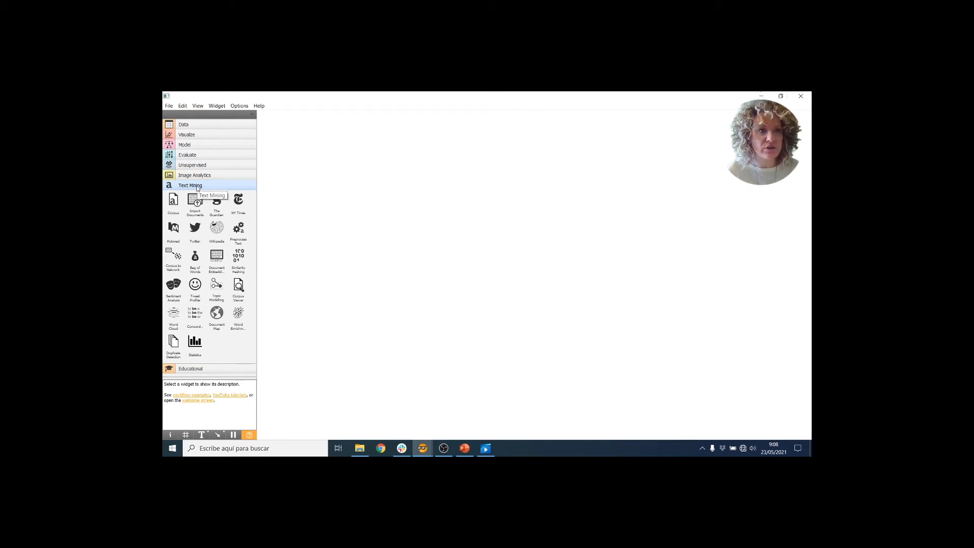
click(193, 186)
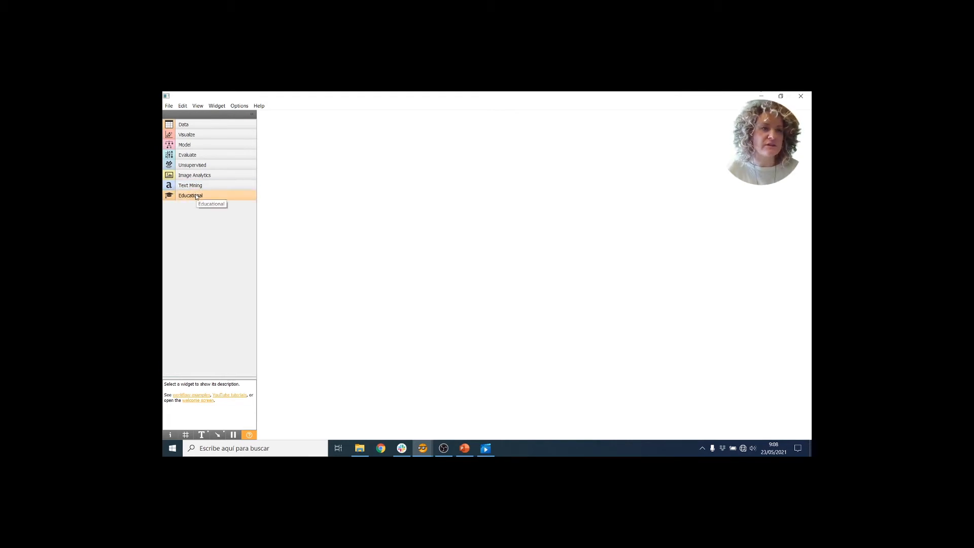
Place a File widget from the Data category in the upper-left area of the empty canvas.
click(179, 124)
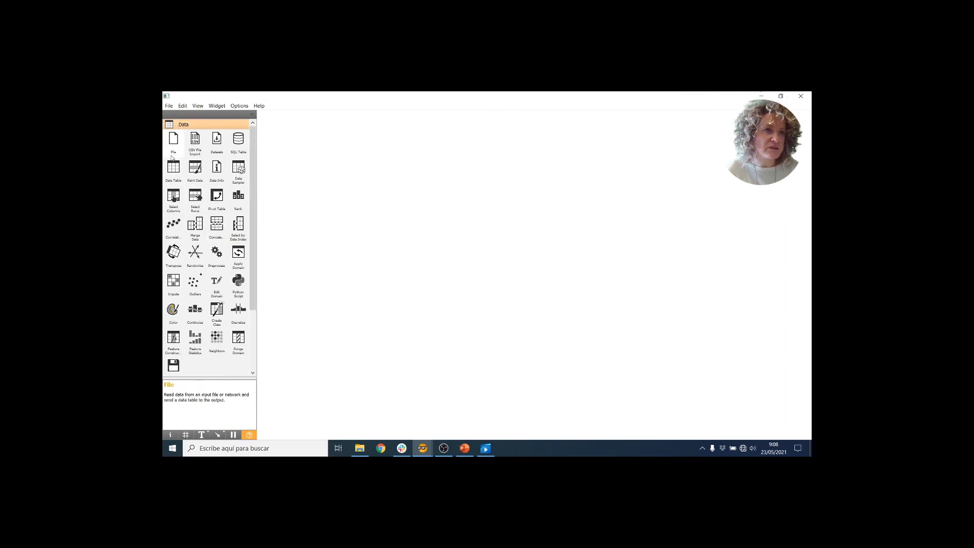
drag(173, 148, 309, 185)
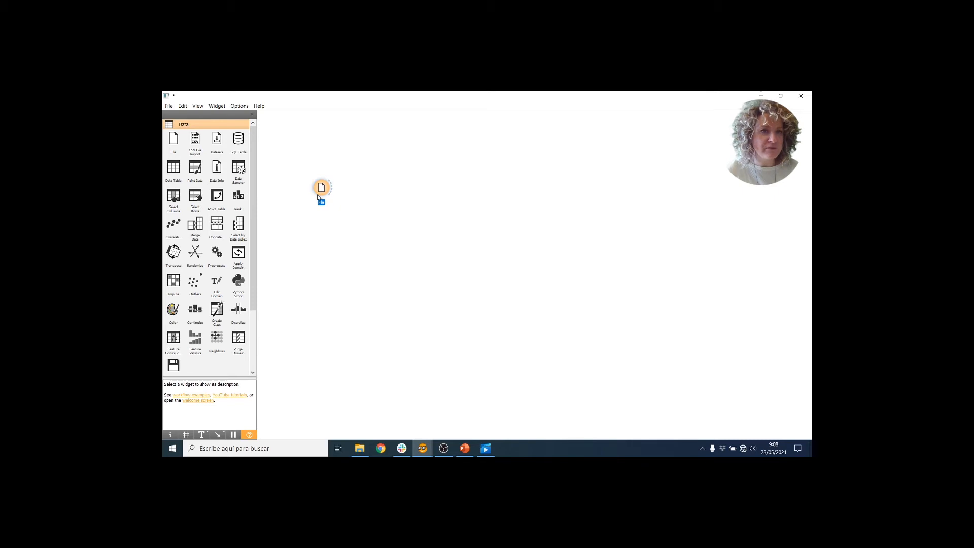
drag(324, 191, 337, 176)
click(345, 164)
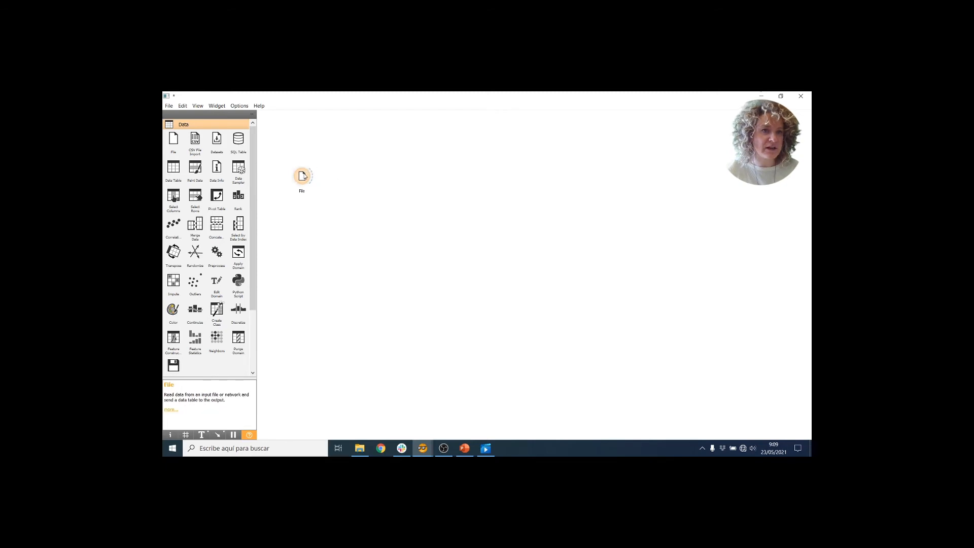
Open the File widget's settings, dismiss the CSV import hint and check which sample datasets can be loaded.
double_click(304, 174)
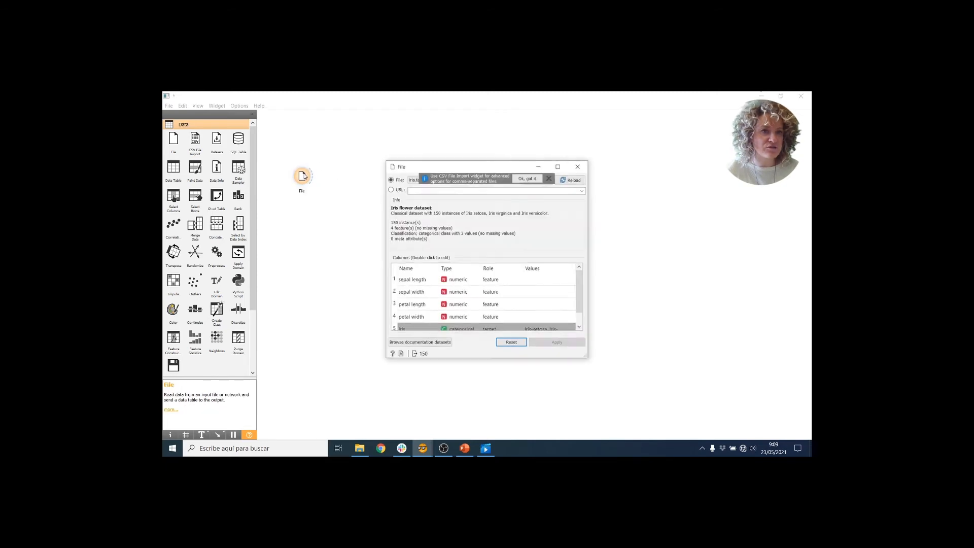
click(527, 178)
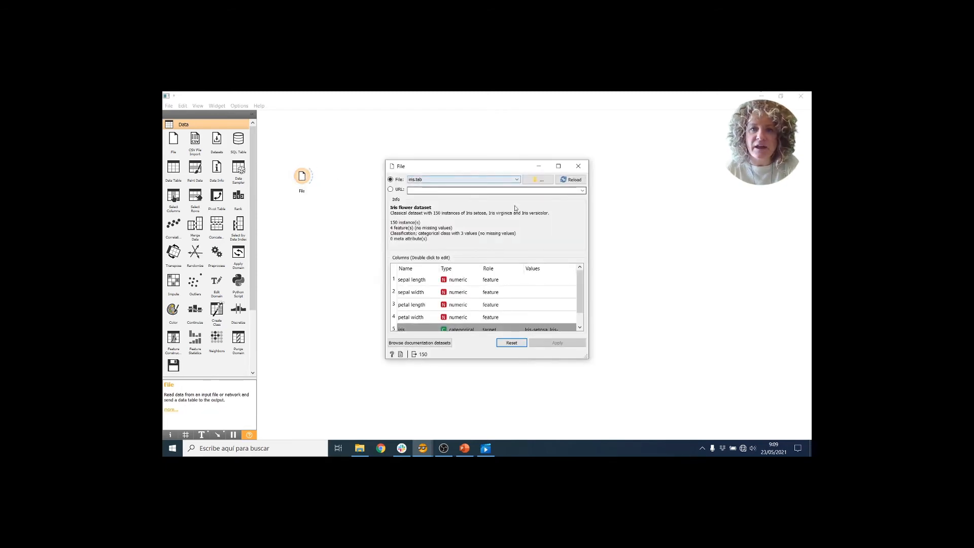
click(416, 180)
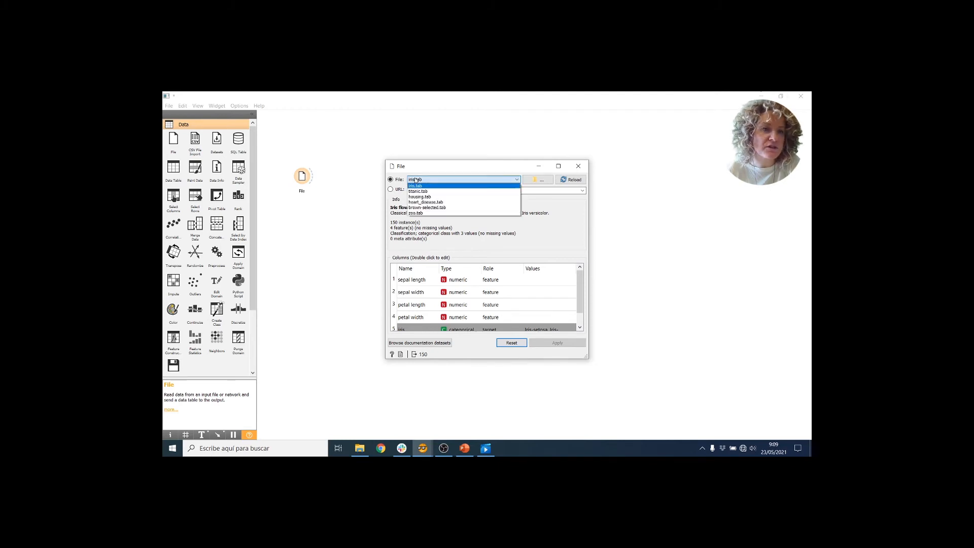
click(416, 186)
click(536, 181)
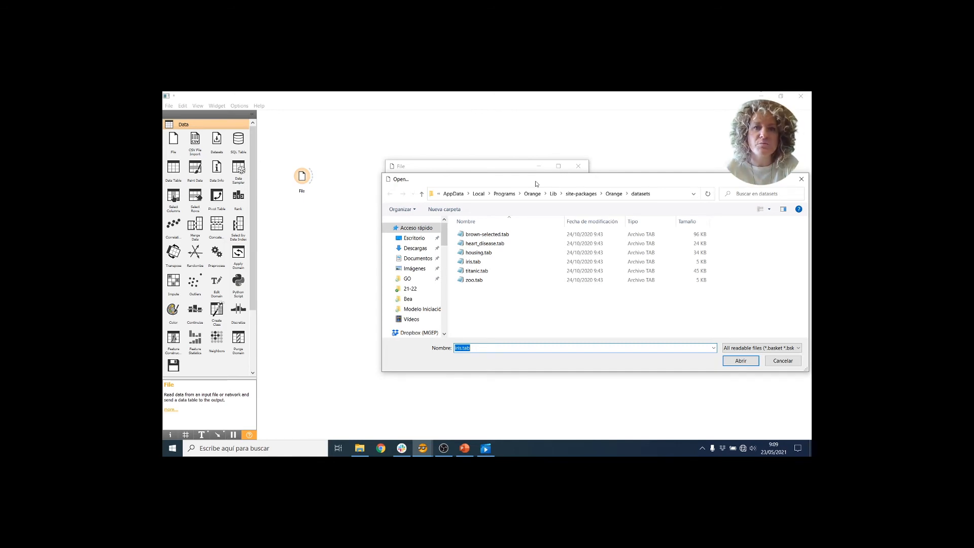
click(801, 179)
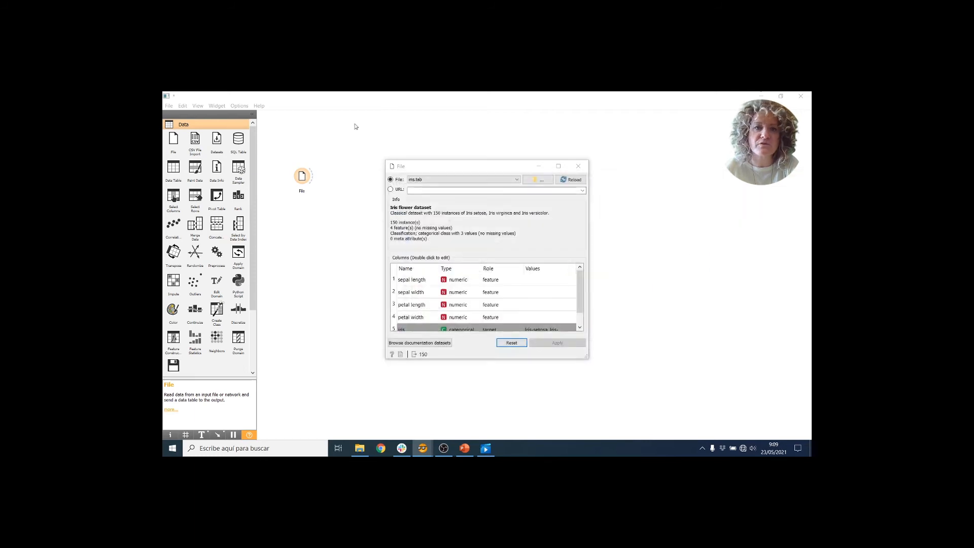
Load heart_disease.tab in the File widget, review its dataset information and columns, and close the settings.
click(424, 180)
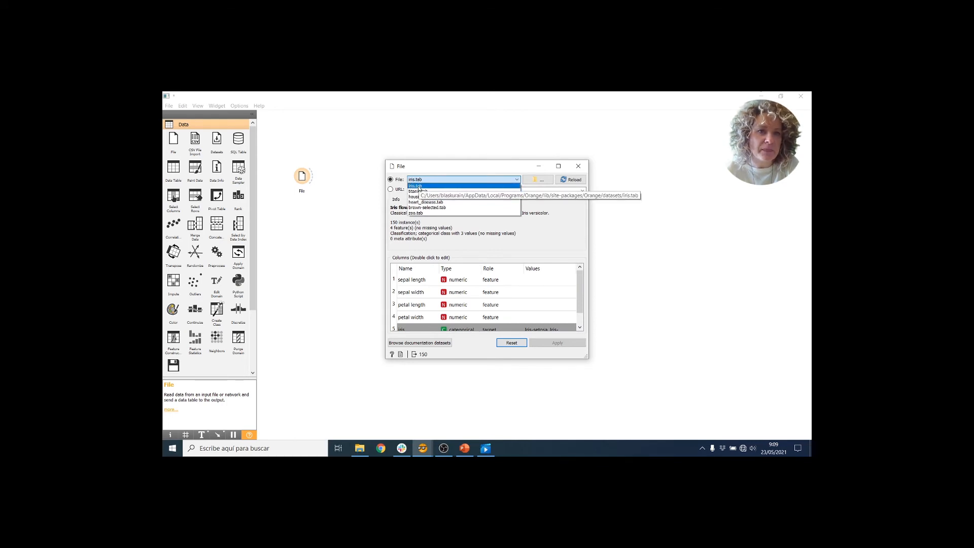
click(426, 202)
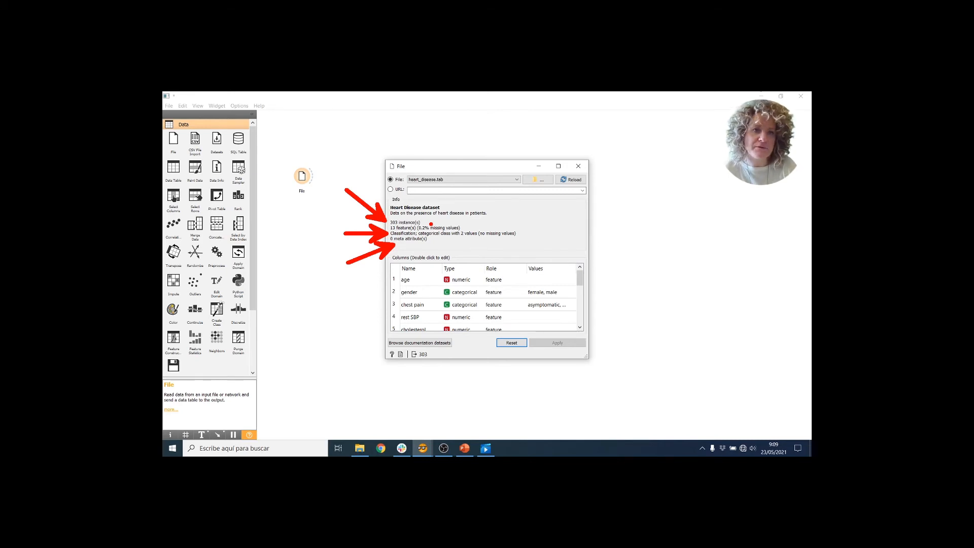
key(Escape)
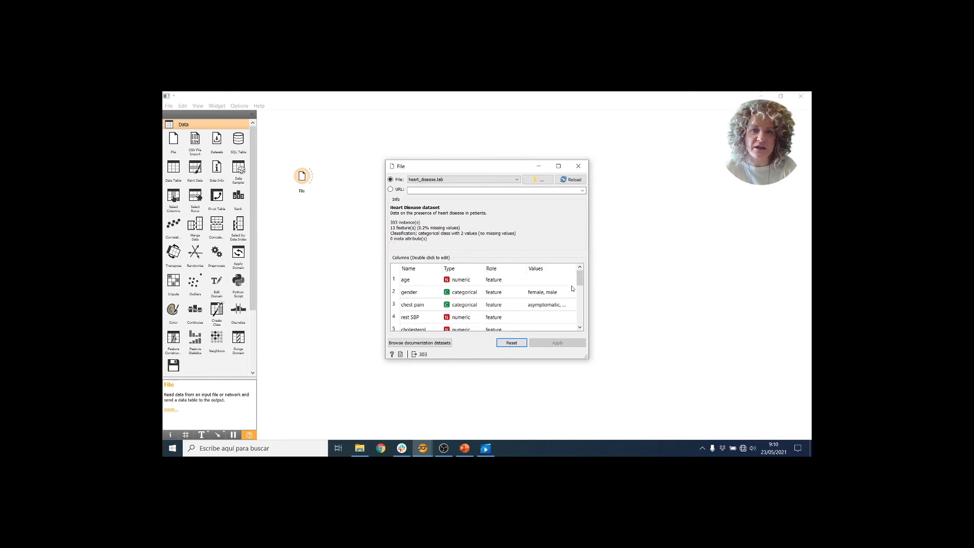
mouse_move(577, 277)
mouse_down()
mouse_move(579, 315)
mouse_move(574, 279)
mouse_up()
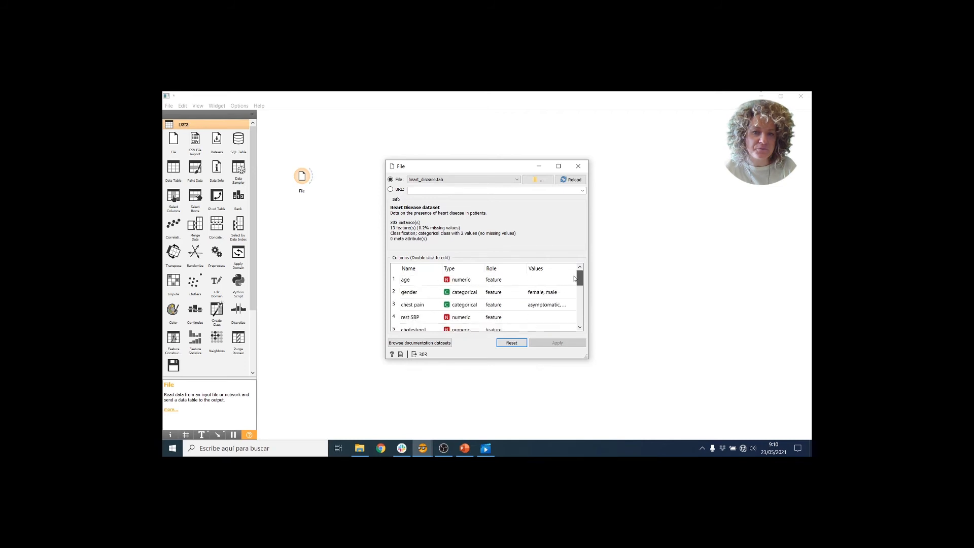
click(578, 165)
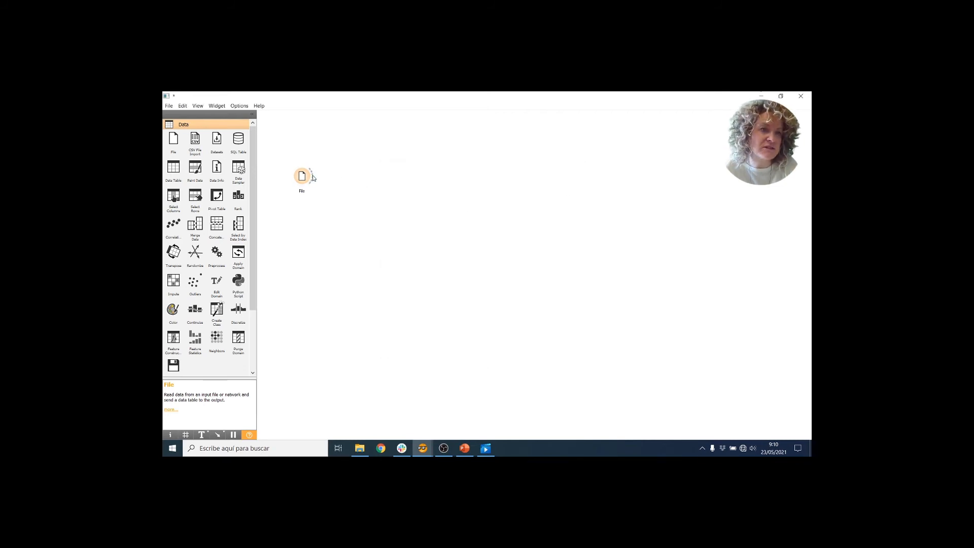
Add a Data Table widget linked to the File widget's output, finding it by searching for "data ta".
drag(312, 177, 378, 147)
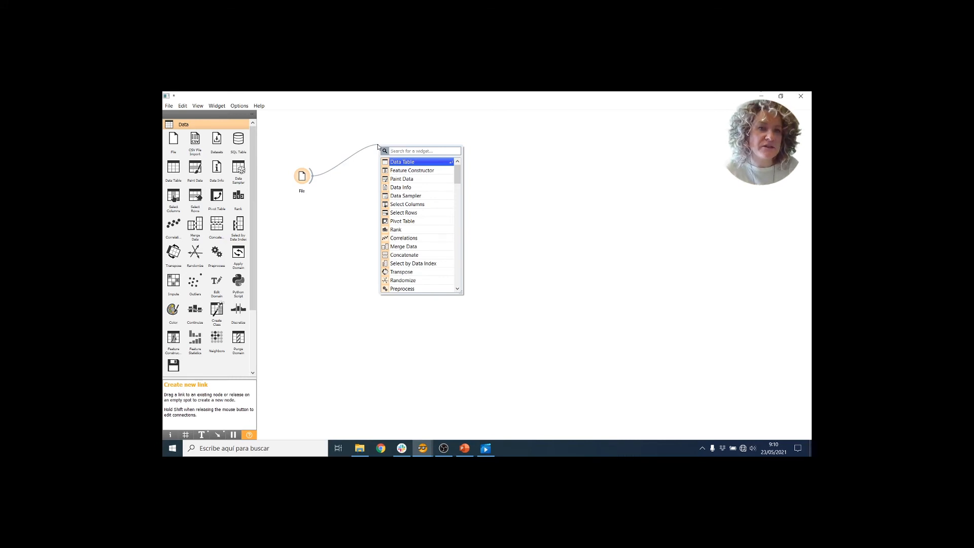
text(da)
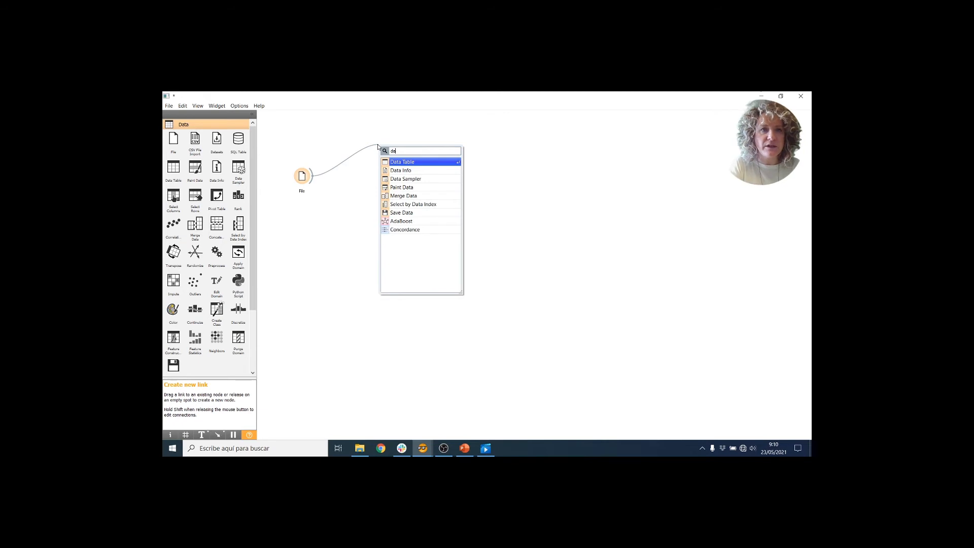
text(ta ta)
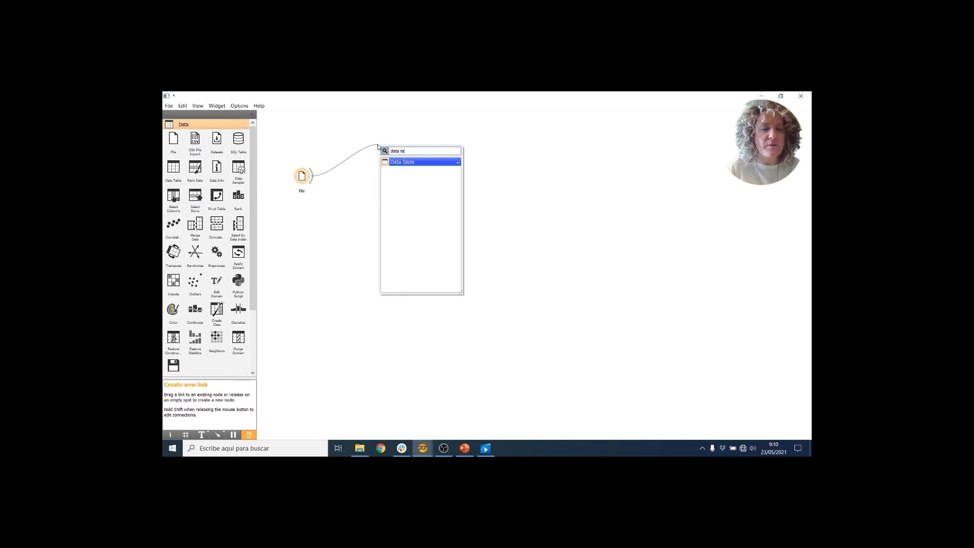
click(400, 162)
double_click(404, 161)
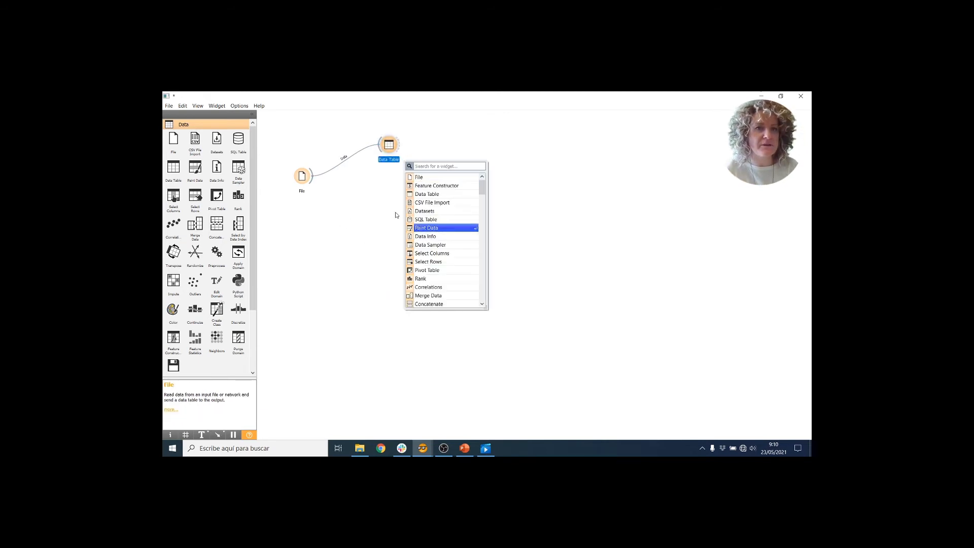
Open the Data Table's contents, then enlarge and reposition its window to show more columns.
click(521, 197)
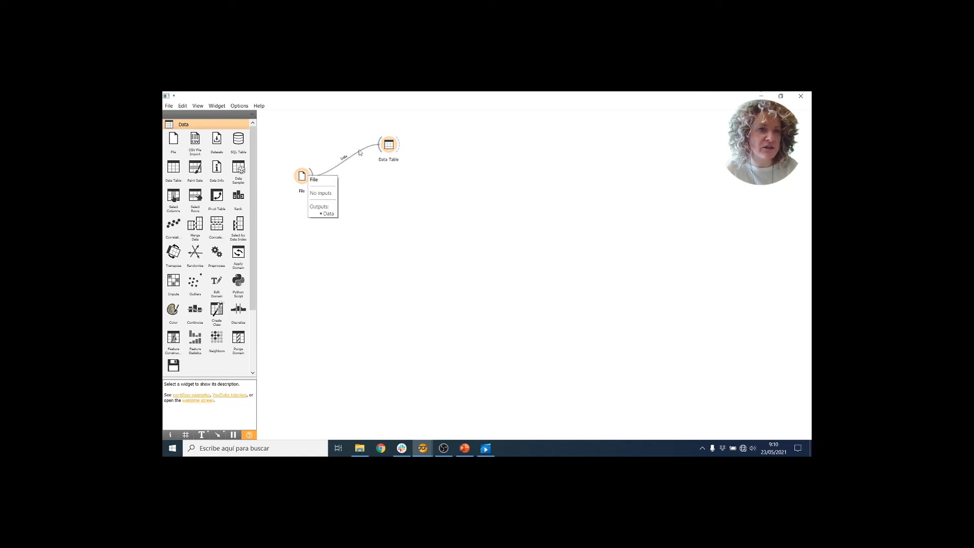
double_click(389, 146)
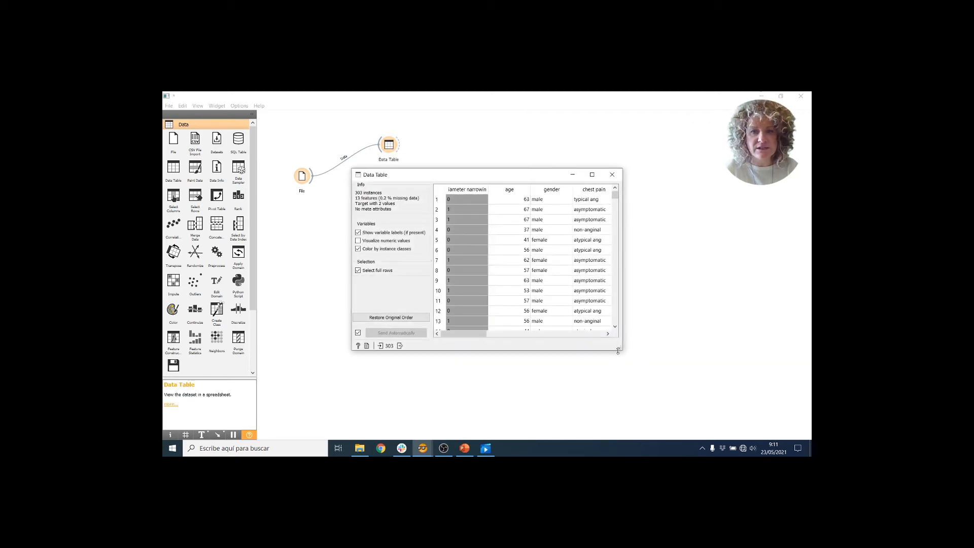
drag(619, 350, 763, 411)
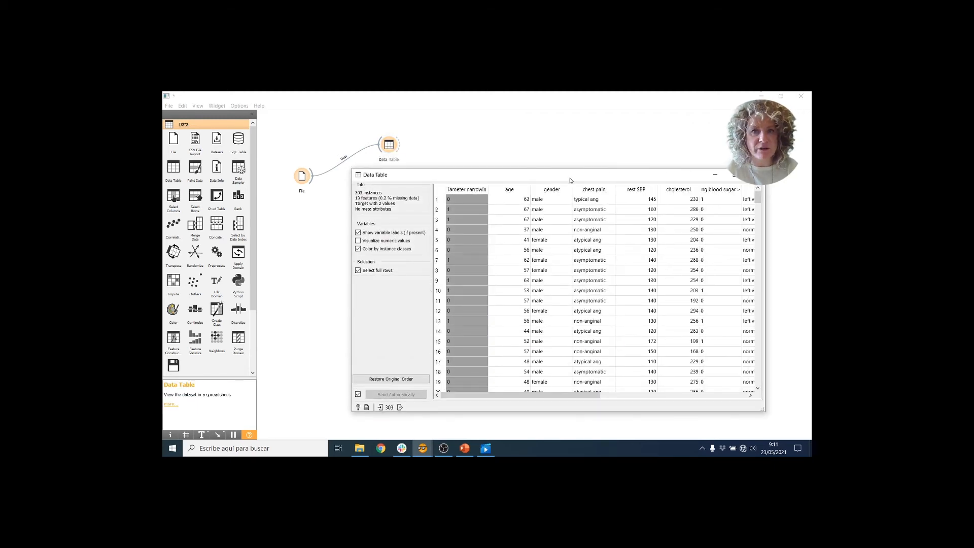
drag(568, 177, 483, 149)
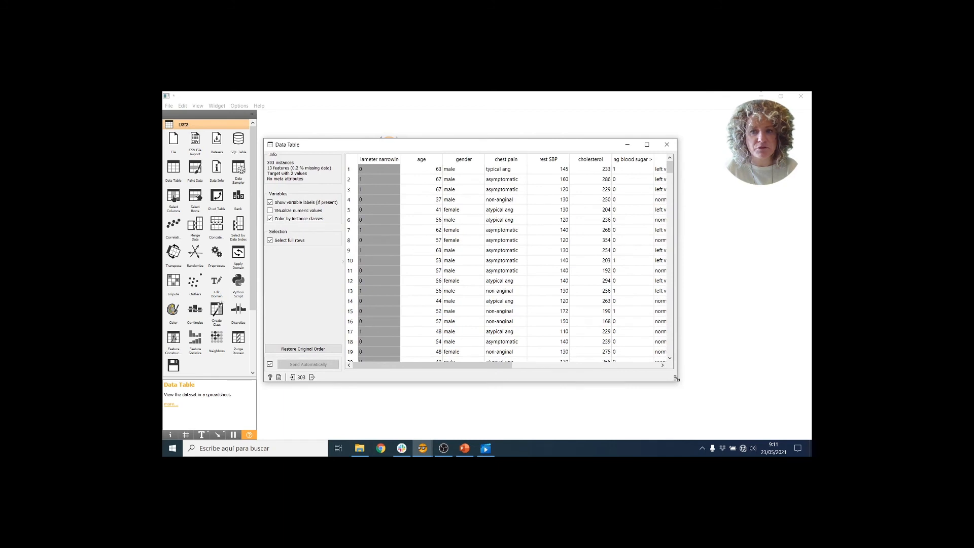
drag(677, 380, 796, 392)
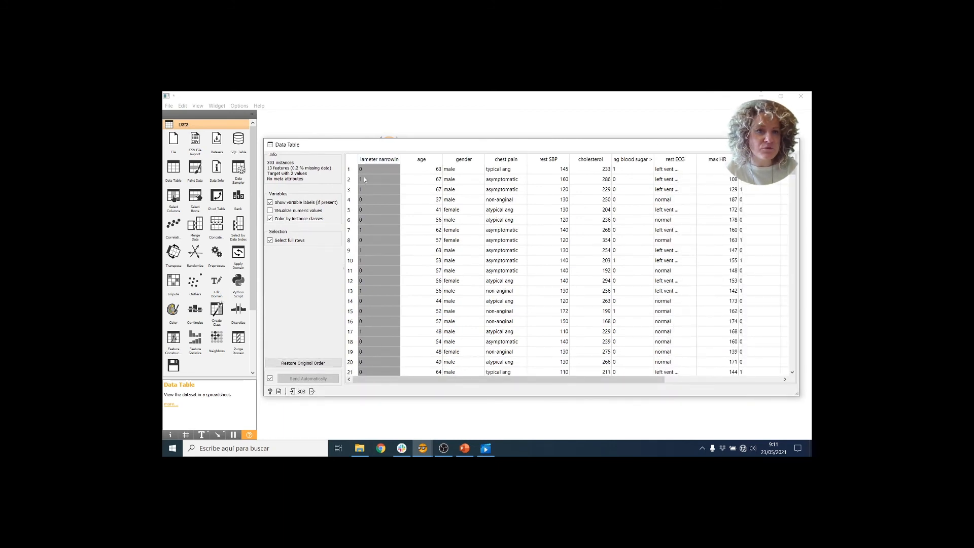
Inspect the records sorted by diameter narrowing in ascending and descending order, and close the table.
click(379, 160)
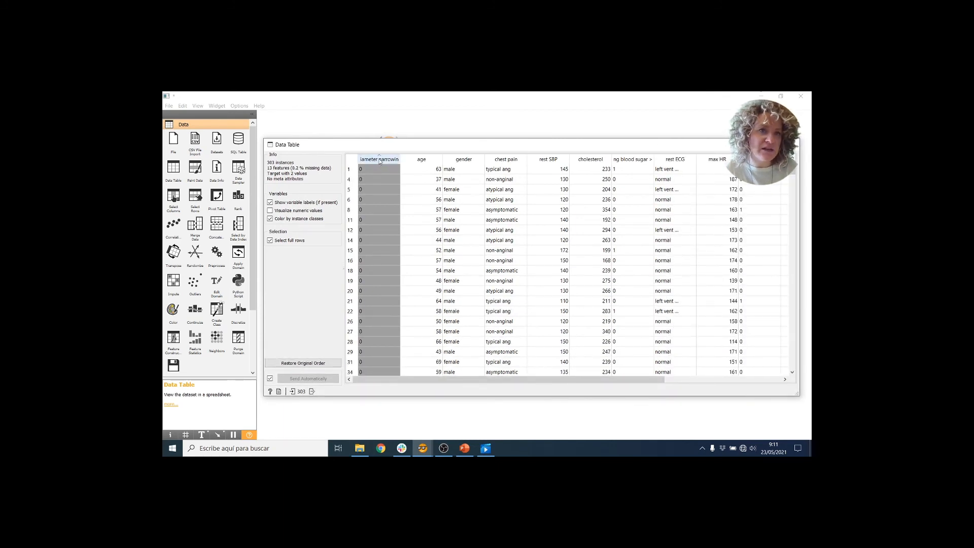
click(379, 159)
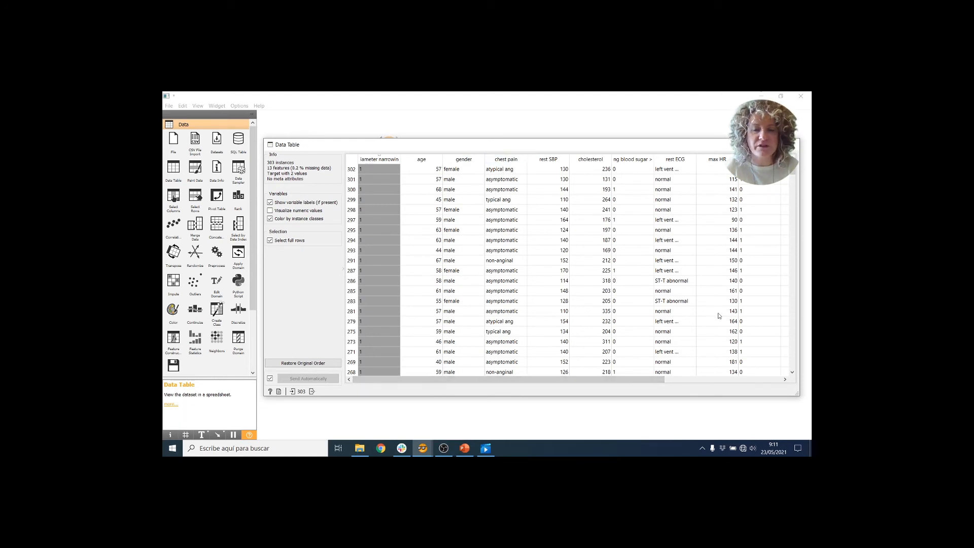
drag(619, 381, 523, 391)
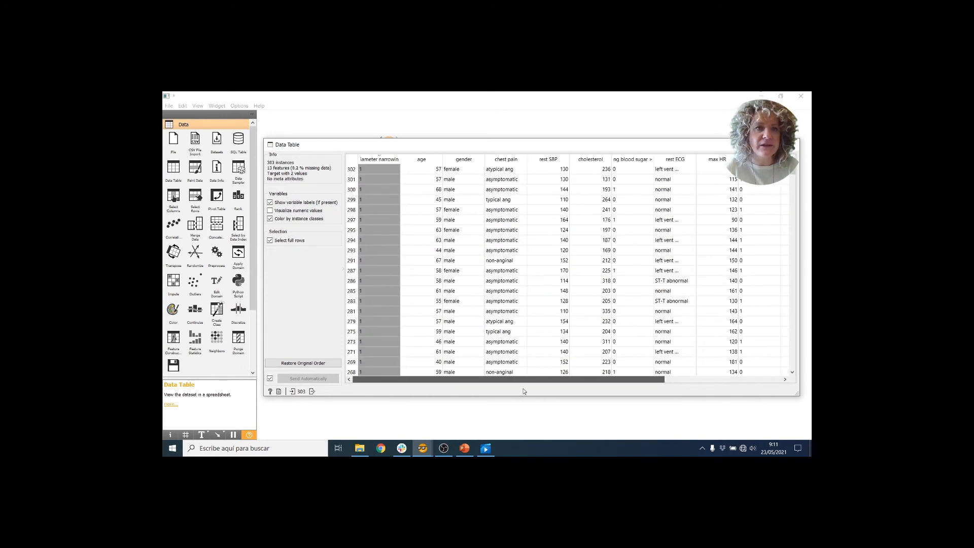
click(794, 145)
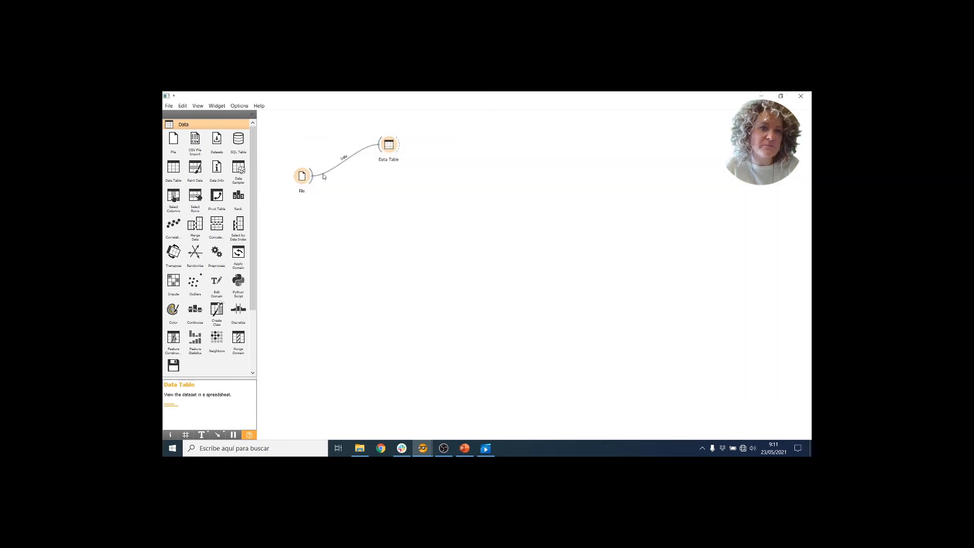
Add a Feature Statistics widget linked to the File widget's output, below the Data Table, finding it by searching for "fea".
drag(313, 177, 372, 219)
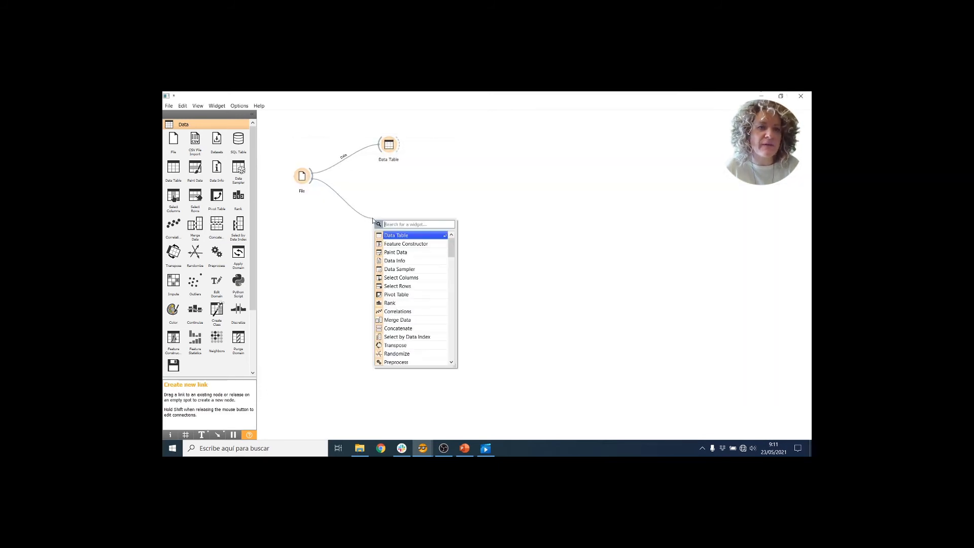
text(fe)
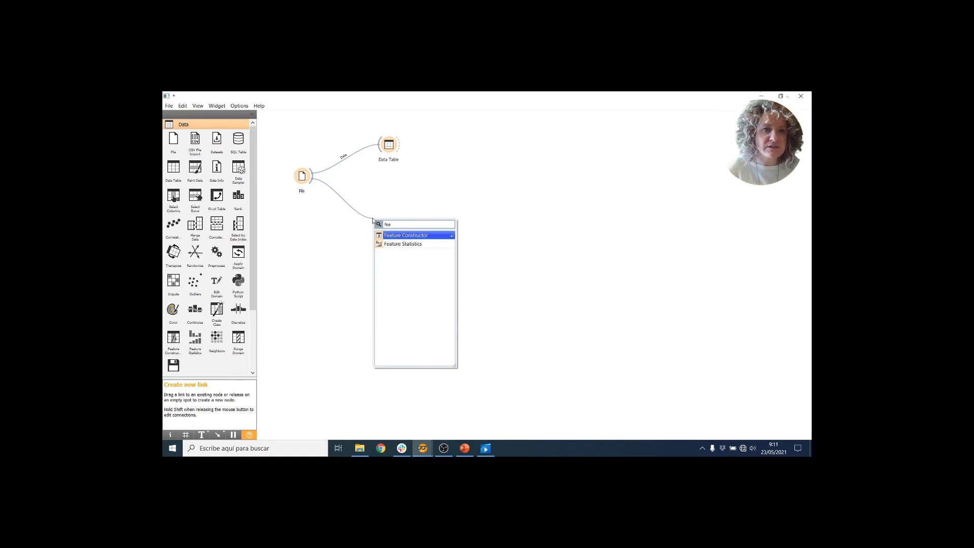
text(a)
key(Down)
key(Return)
right_click(396, 245)
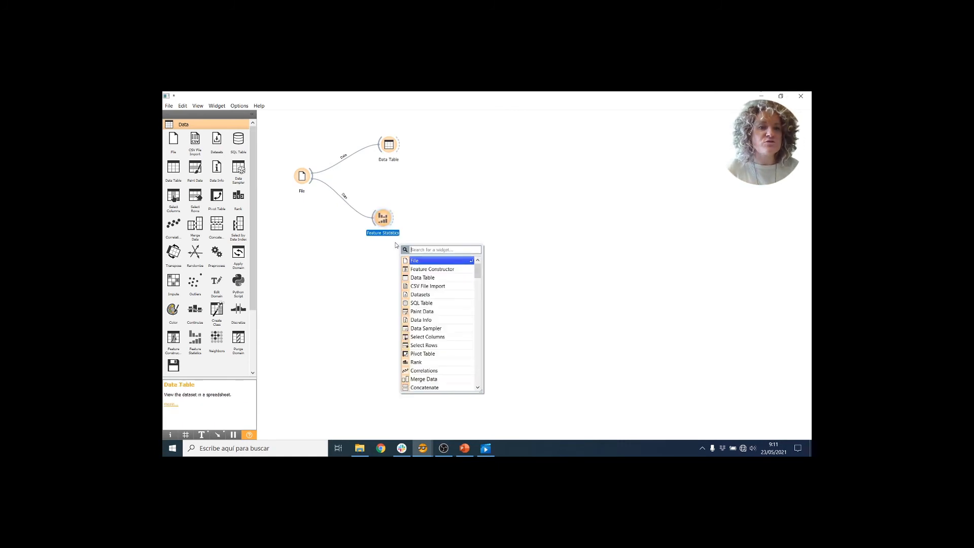
Examine the feature distributions in an enlarged Feature Statistics window, sort them by missing values in descending order, and close it.
double_click(384, 219)
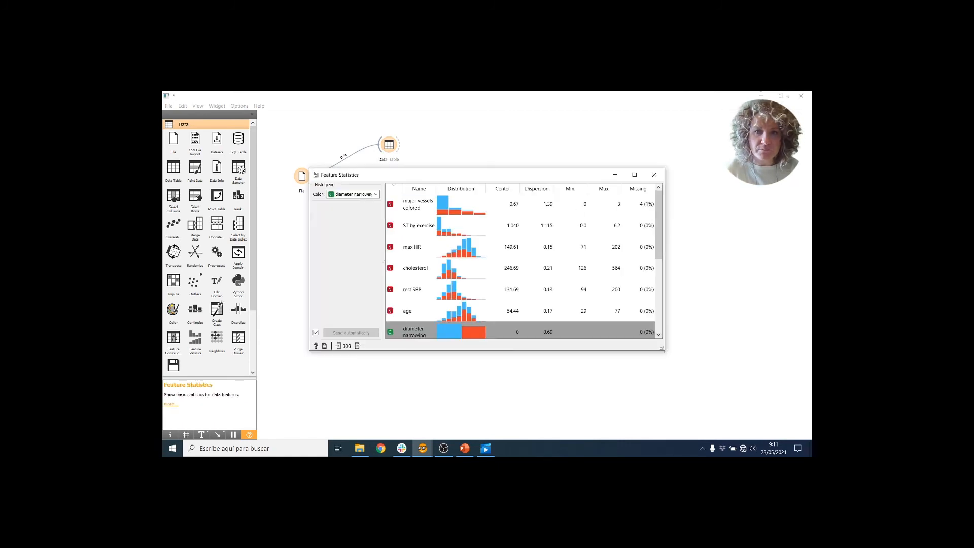
drag(663, 350, 730, 424)
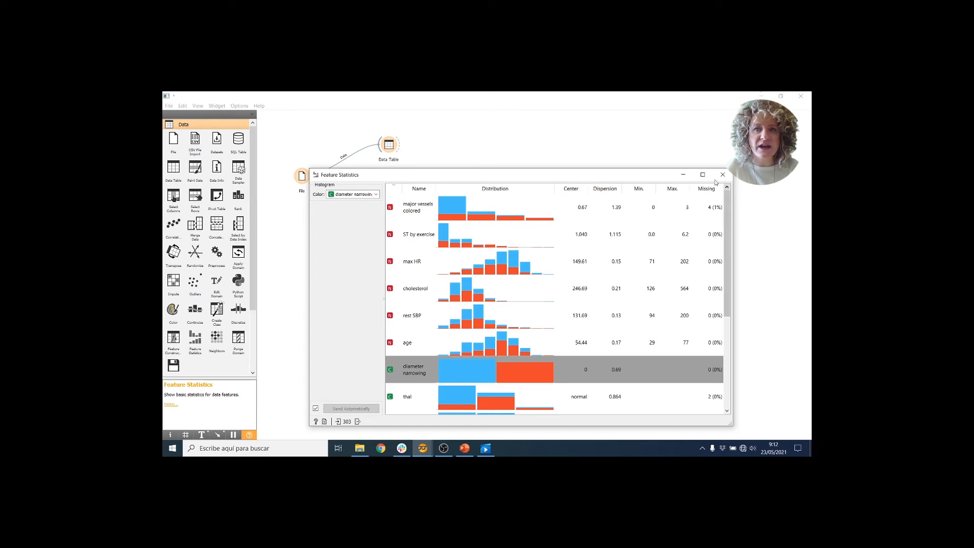
click(703, 190)
click(703, 192)
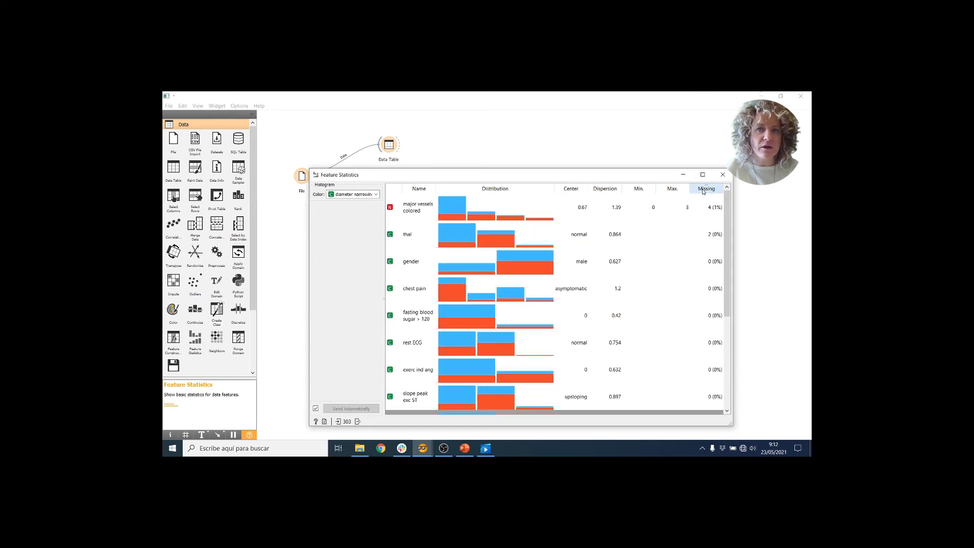
click(710, 412)
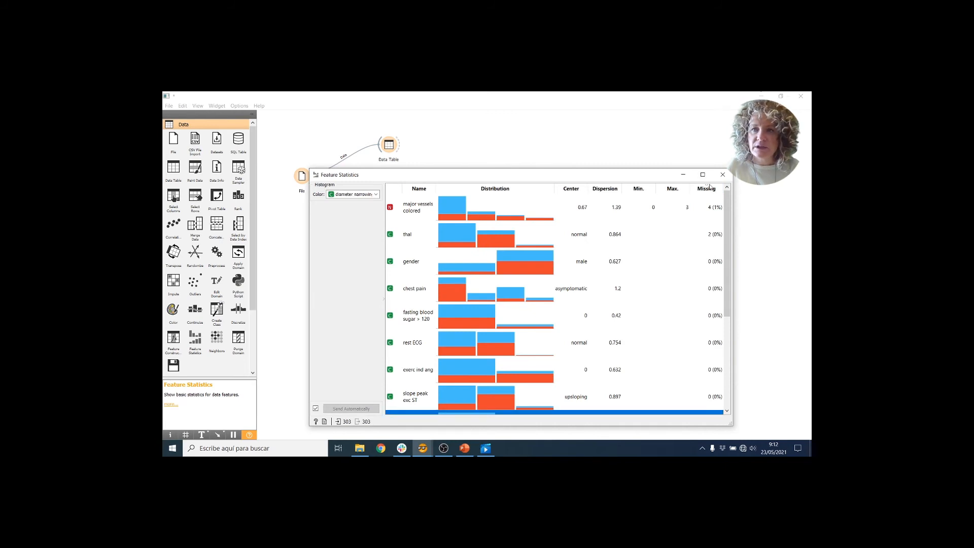
click(722, 175)
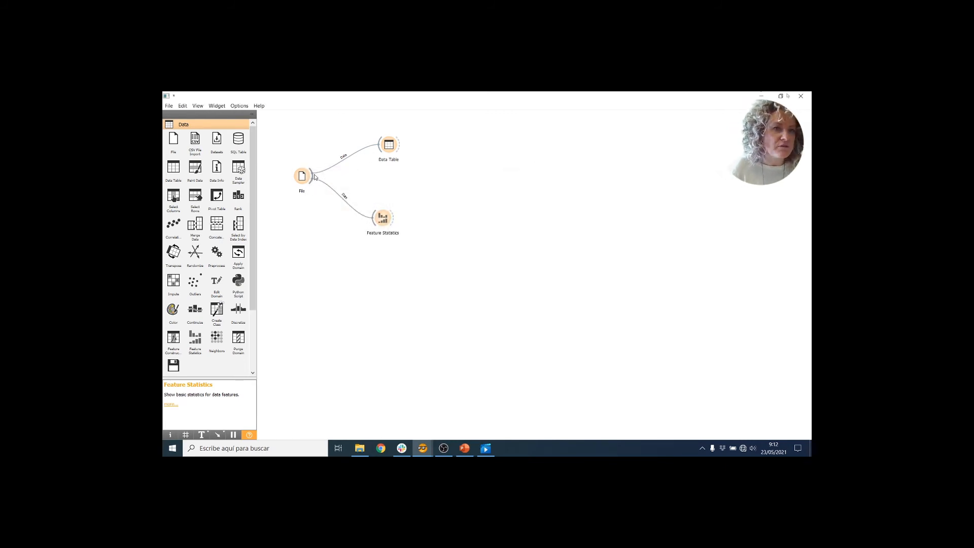
Add a Test and Score widget fed by the File widget, searching for "test", and move it well to the right of the other widgets.
drag(313, 179, 429, 181)
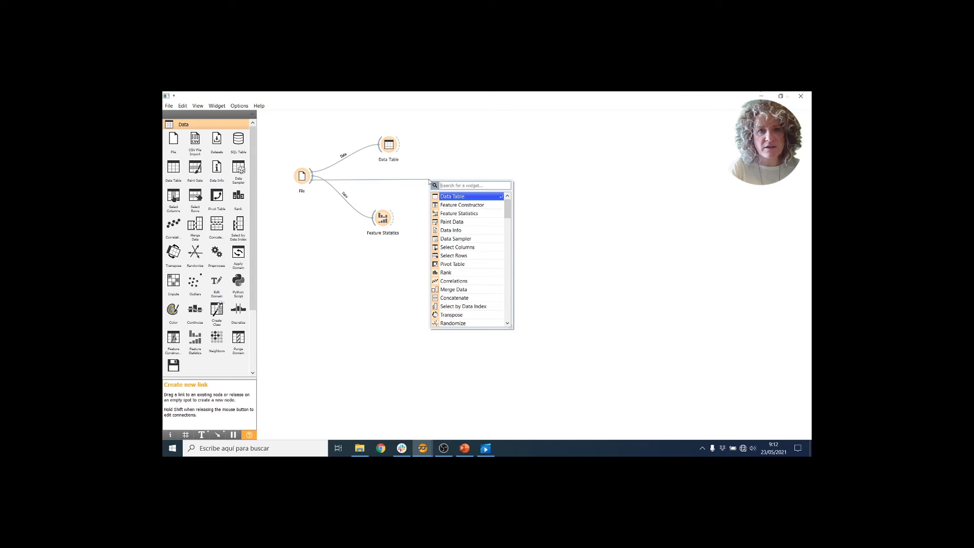
text(test)
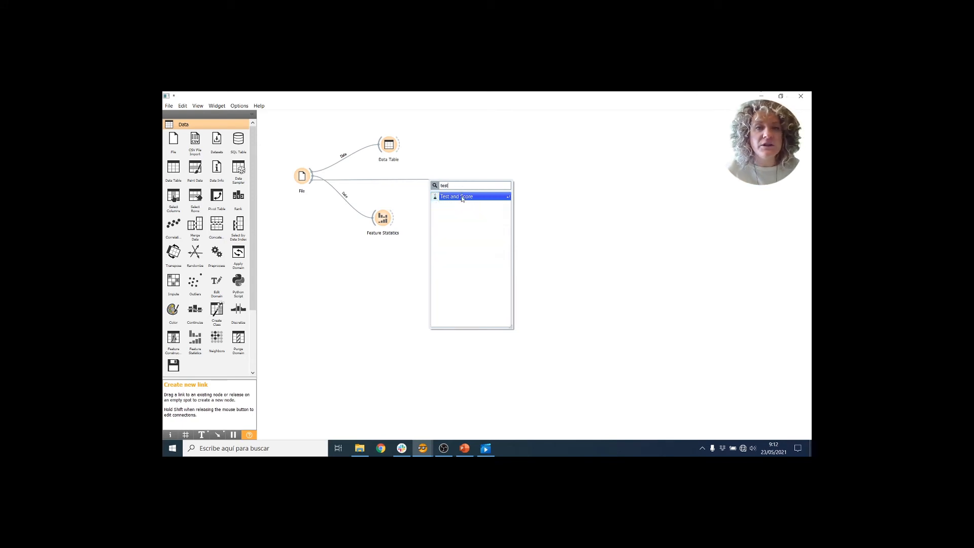
click(462, 197)
drag(440, 180, 605, 175)
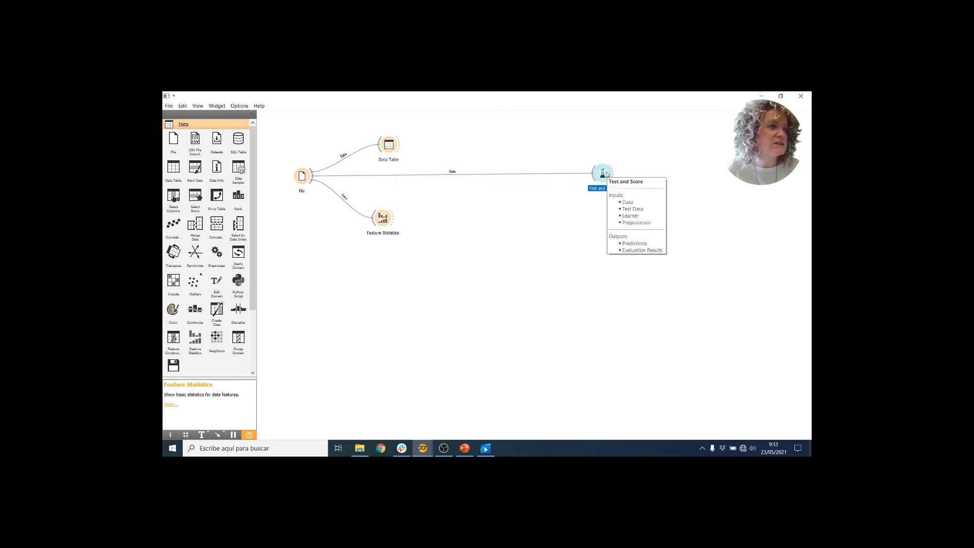
Add a Random Forest learner linked into Test and Score, placing it above and to the left, by searching for "rand".
drag(592, 174, 537, 137)
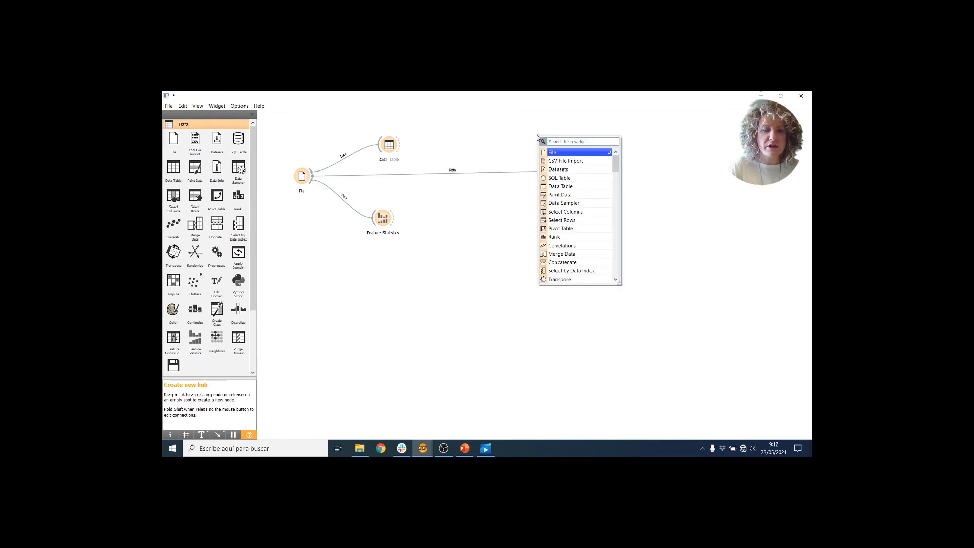
text(rand)
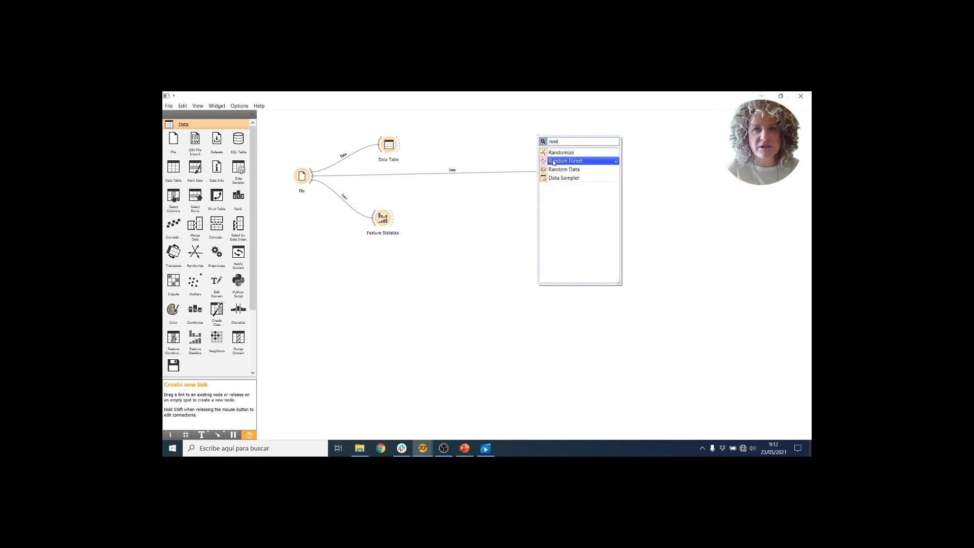
click(552, 161)
Add a kNN widget, link it to Test and Score as a learner, and position it below Random Forest.
right_click(553, 159)
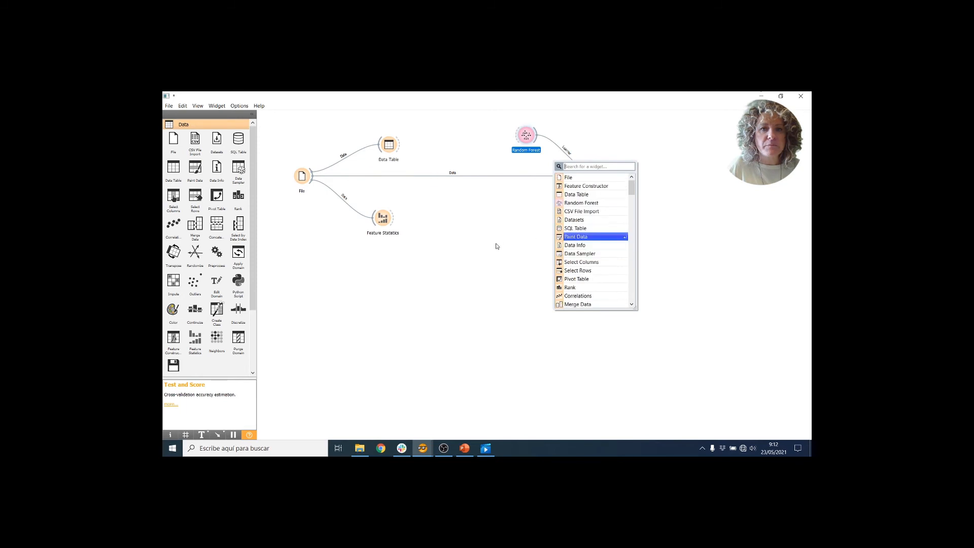
drag(633, 189, 641, 225)
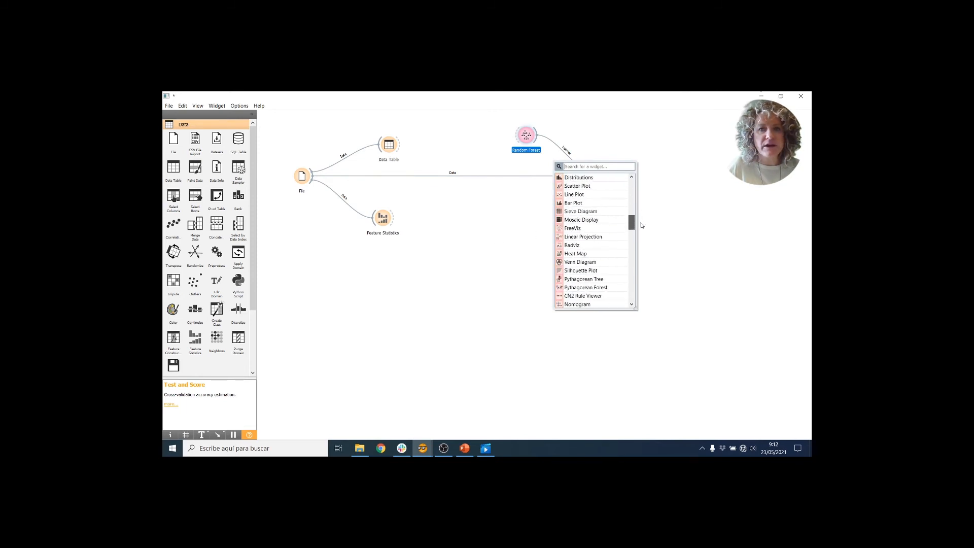
drag(641, 225, 635, 231)
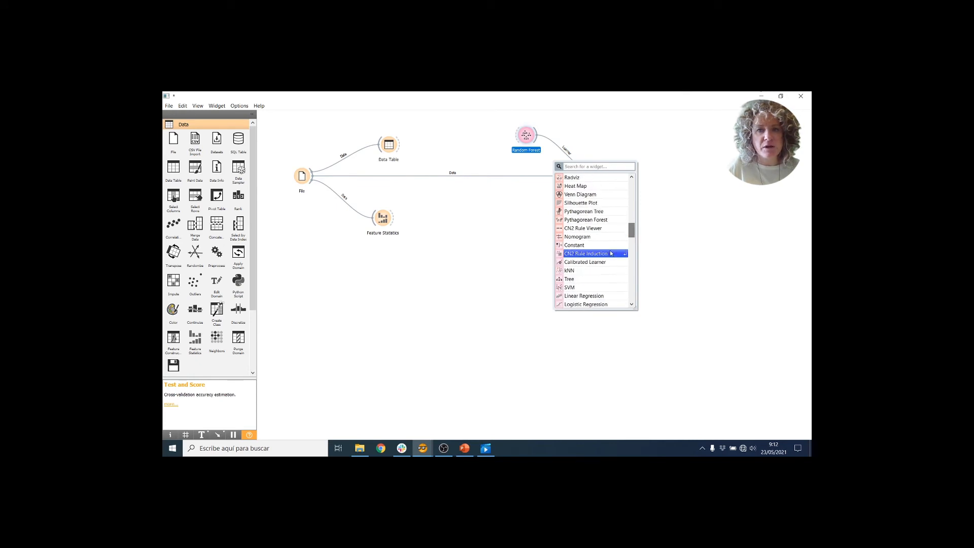
click(581, 270)
double_click(581, 274)
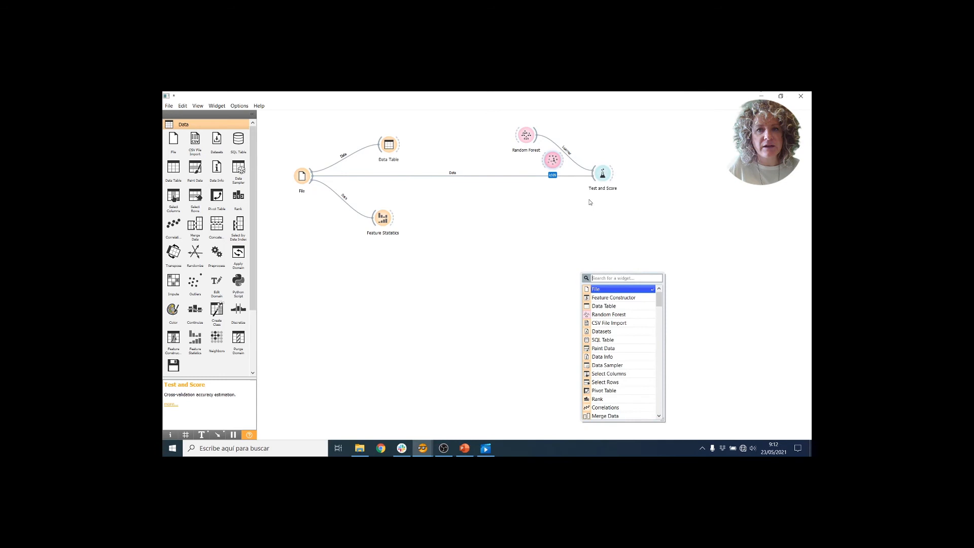
click(563, 168)
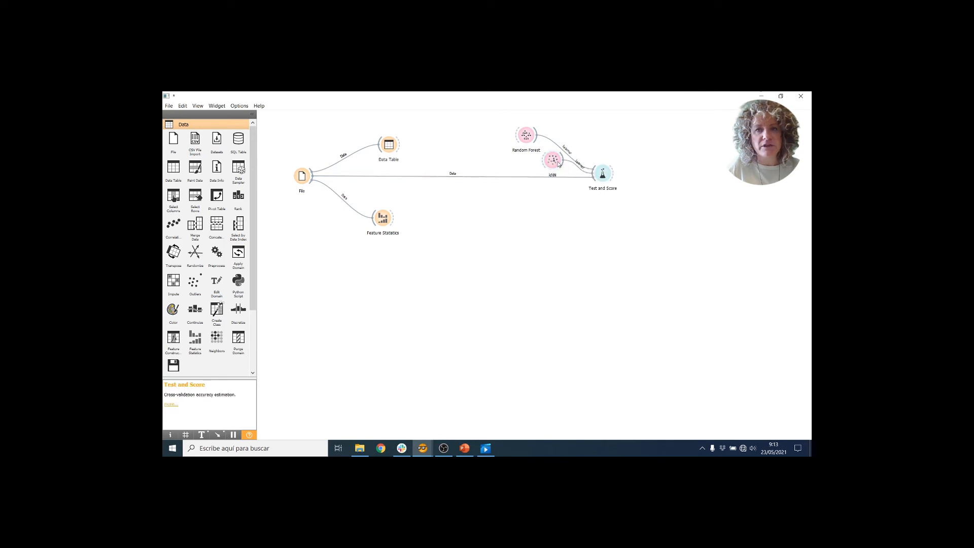
drag(553, 162, 524, 210)
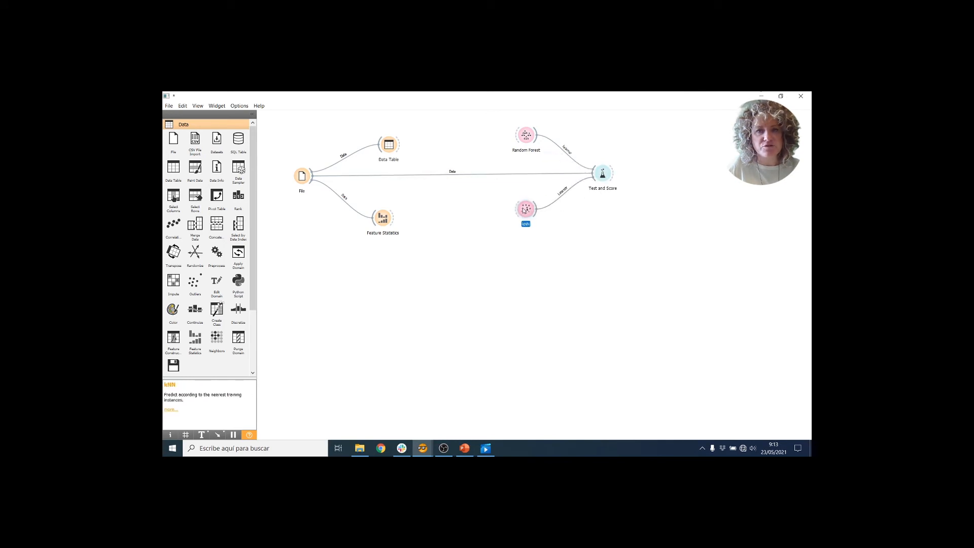
Review the Random Forest settings without changes and check which widgets its output can connect to.
double_click(526, 135)
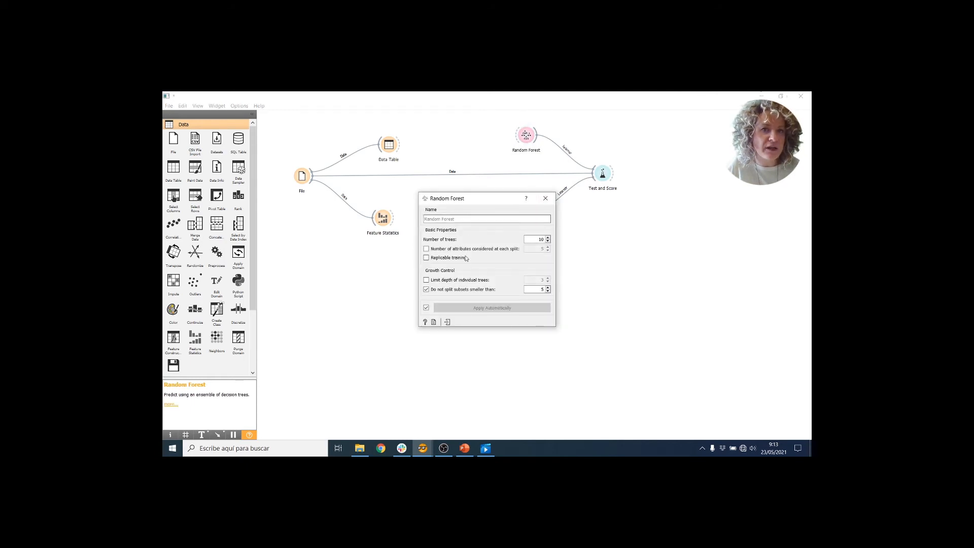
click(546, 199)
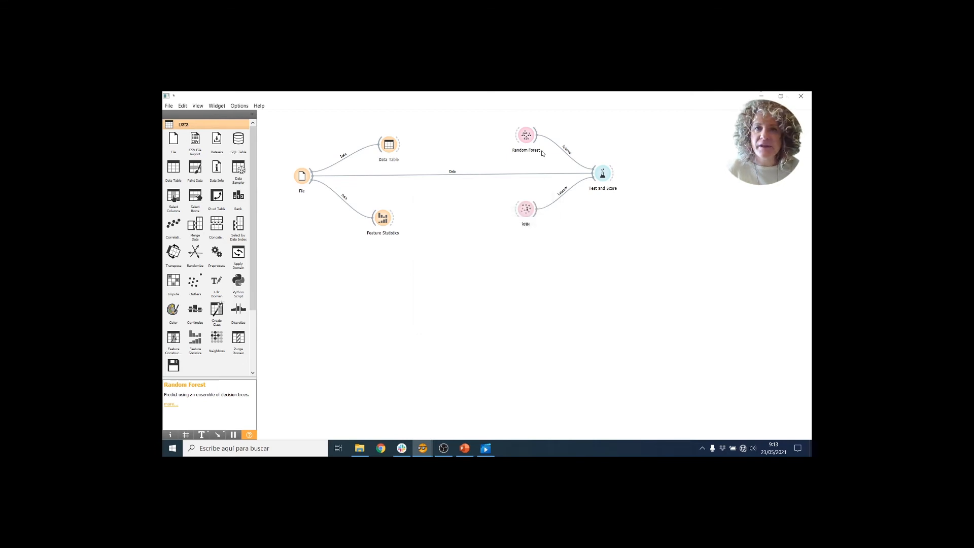
drag(536, 135, 596, 128)
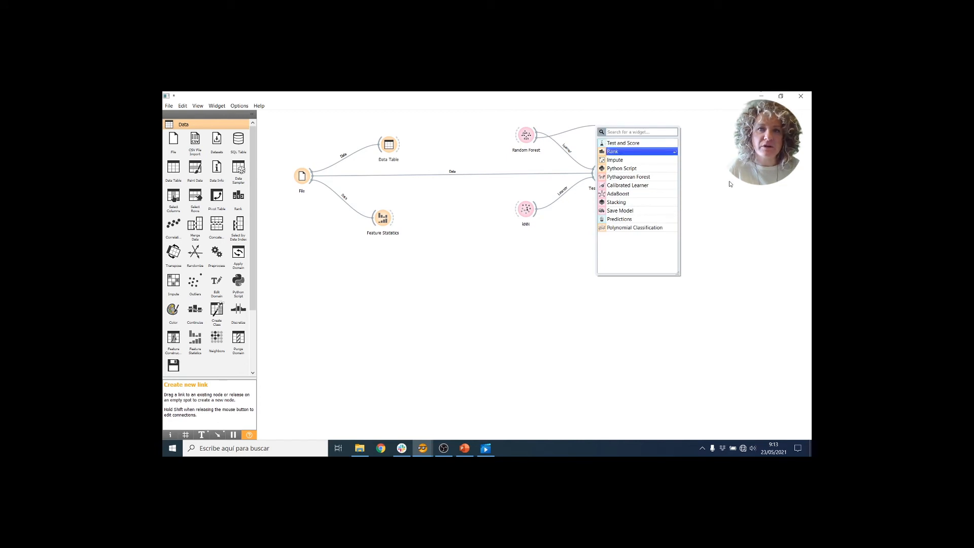
key(Escape)
Add a Tree learner linked into Test and Score, placing it below kNN.
drag(592, 180, 540, 253)
text(tree)
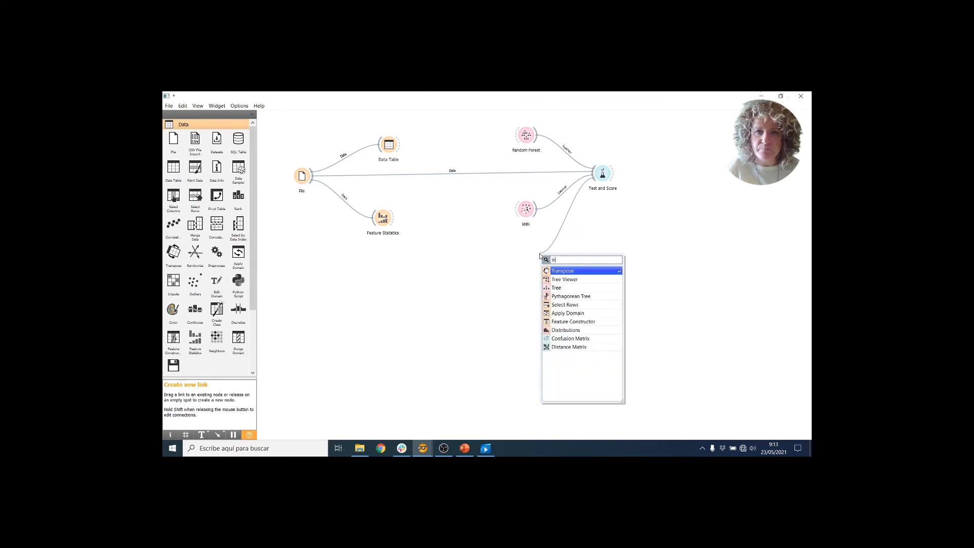
key(Down)
key(Return)
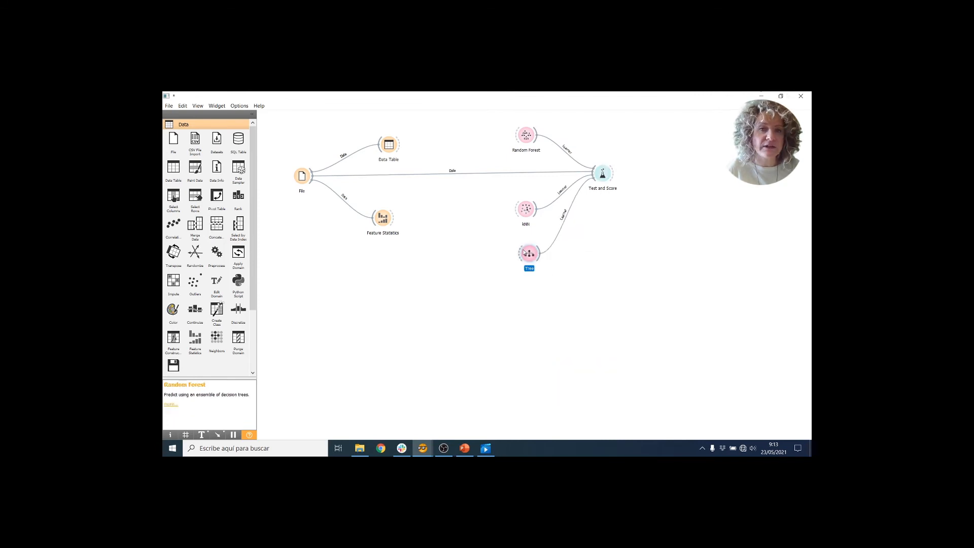
Add a Tree Viewer linked to the Tree widget's output, finding it by searching for "tre".
drag(540, 260, 589, 257)
text(tre)
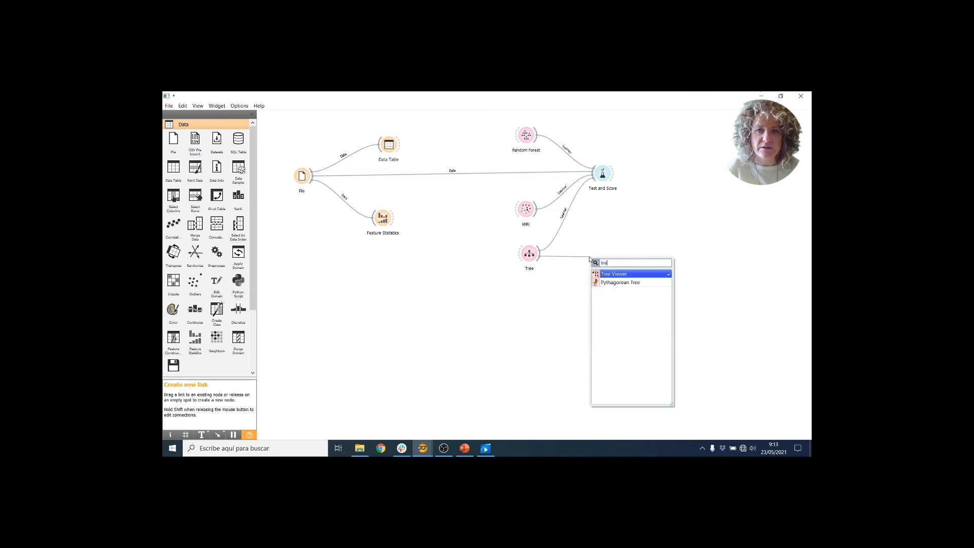
click(615, 274)
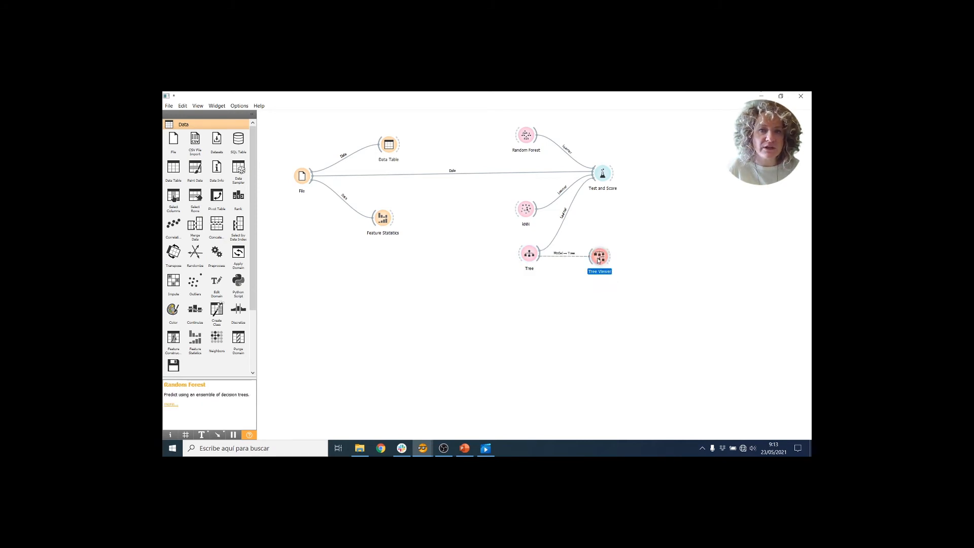
Open the Tree settings, move the Tree Viewer below Tree, and inspect and close its tree display.
double_click(529, 252)
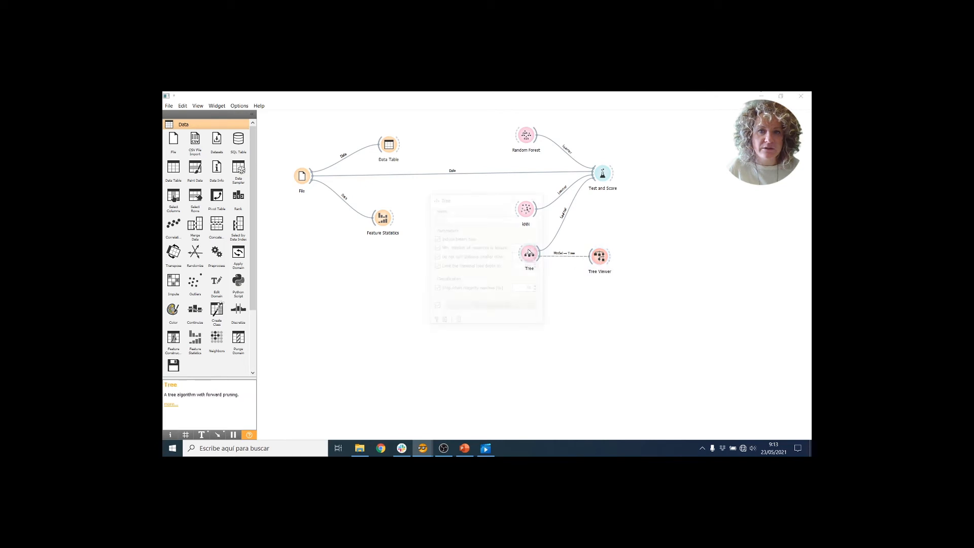
click(603, 258)
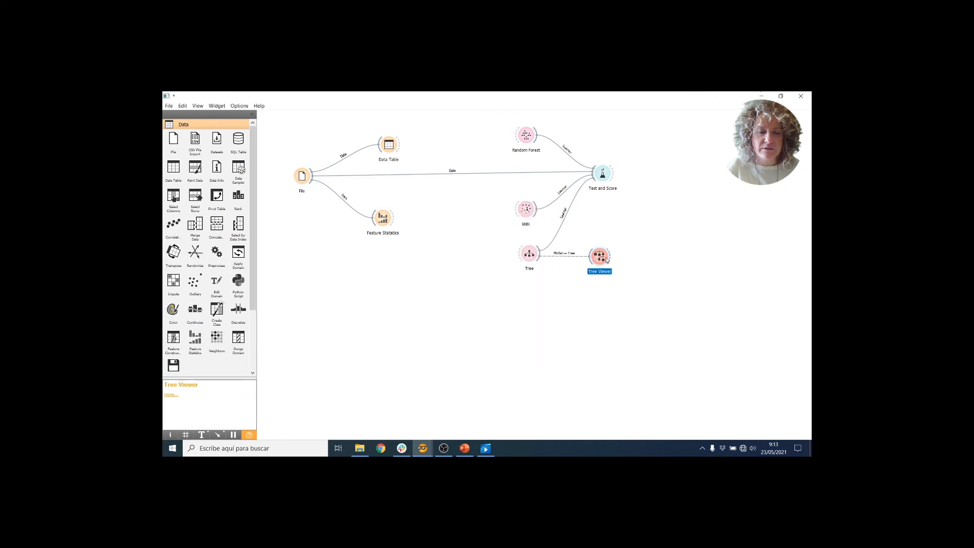
drag(606, 259, 547, 276)
double_click(547, 276)
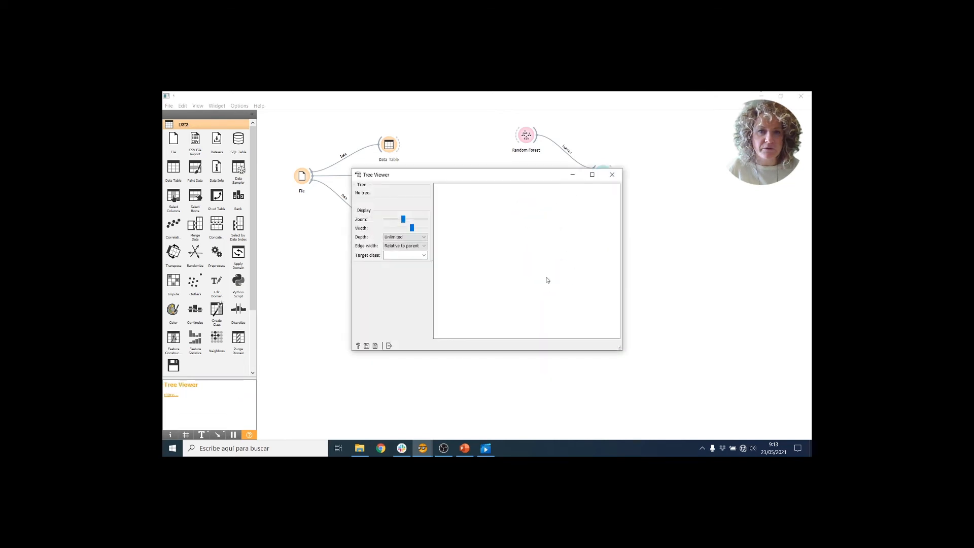
click(613, 177)
Try to add a second Tree Viewer linked to the Tree widget's input, finding it by searching for "tree".
drag(539, 252, 467, 259)
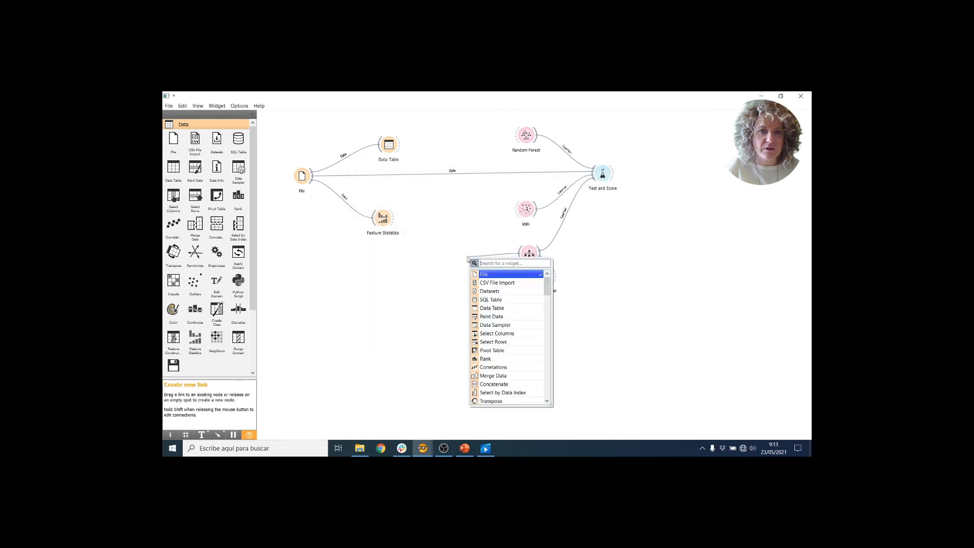
text(tree)
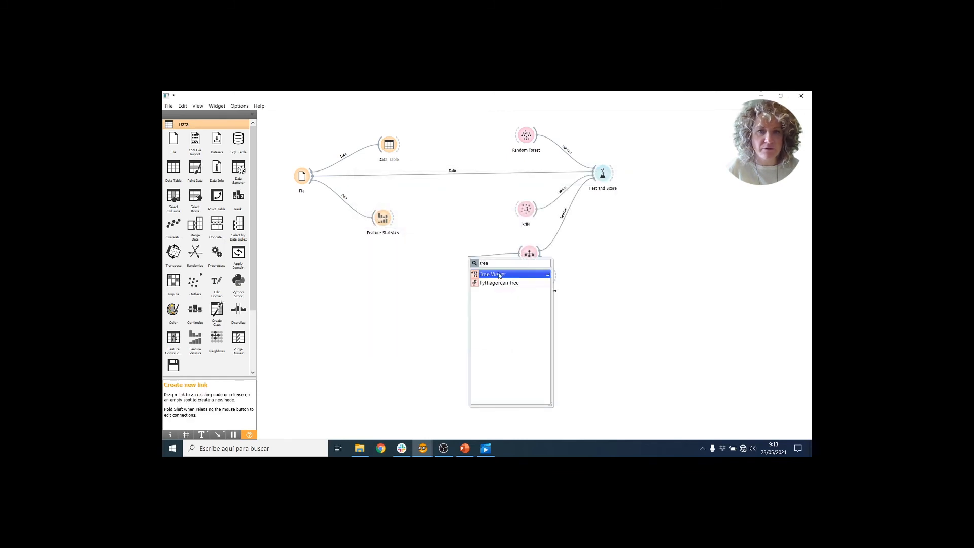
key(Return)
Delete both Tree Viewer widgets from the workflow.
click(551, 276)
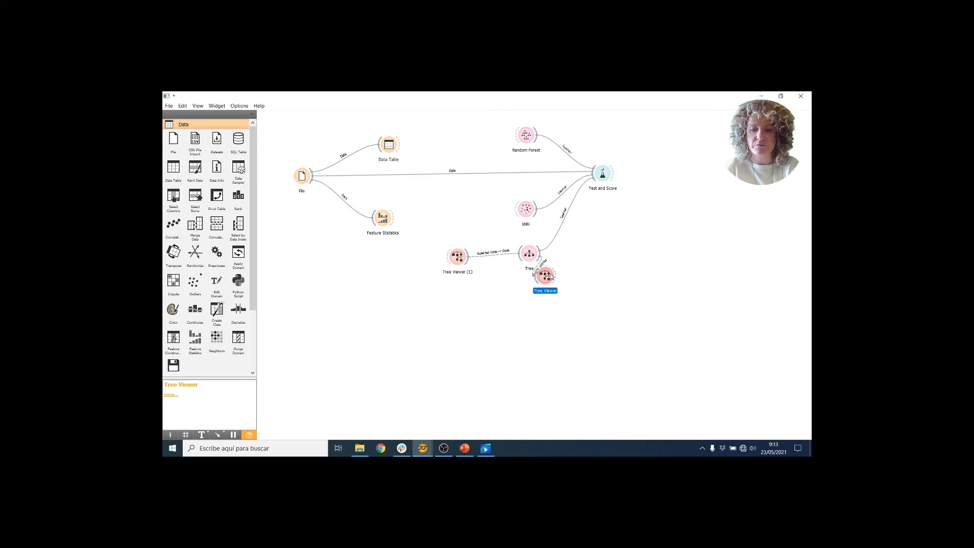
key(Delete)
click(456, 258)
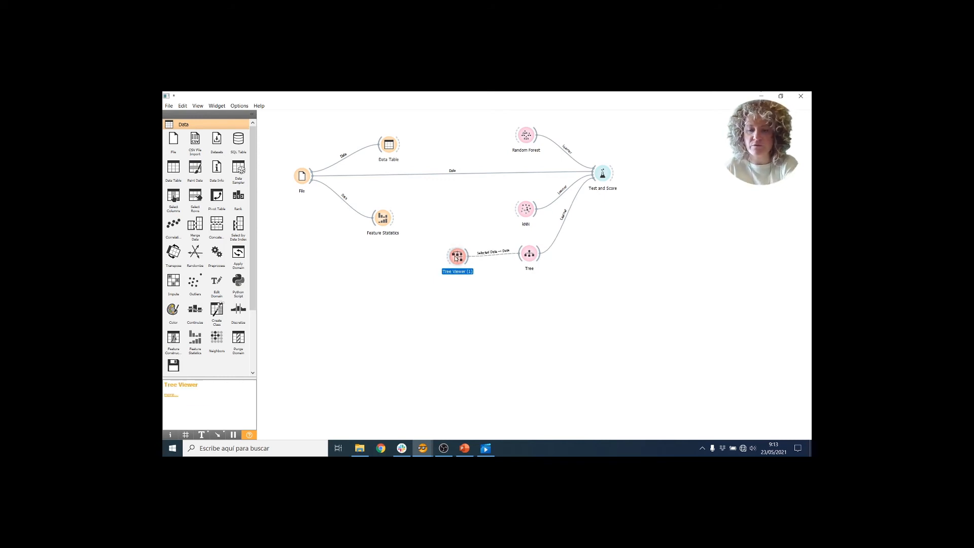
key(Delete)
Arrange Random Forest, kNN and Tree in a compact column beside Test and Score.
mouse_move(531, 260)
mouse_down()
mouse_move(542, 262)
mouse_move(522, 253)
mouse_up()
drag(513, 144, 506, 143)
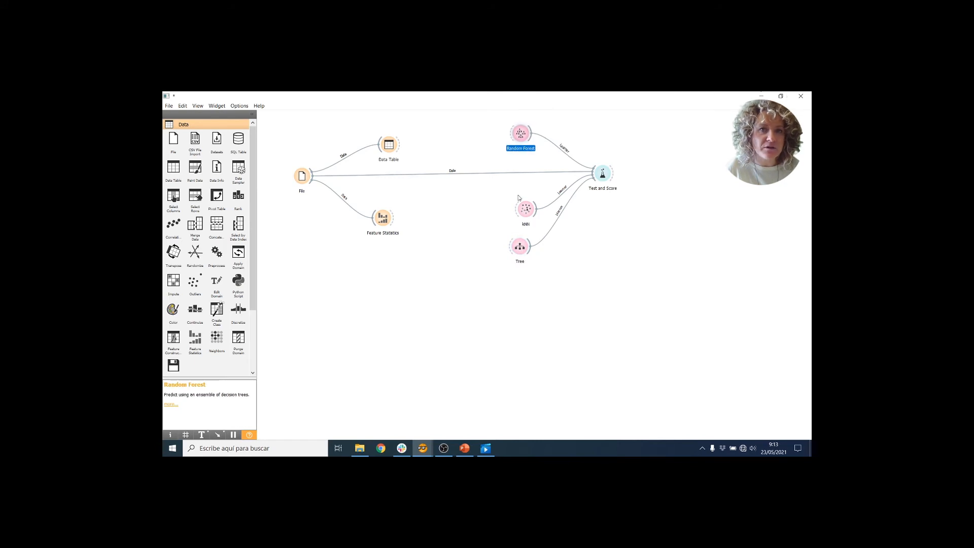
drag(527, 211, 519, 190)
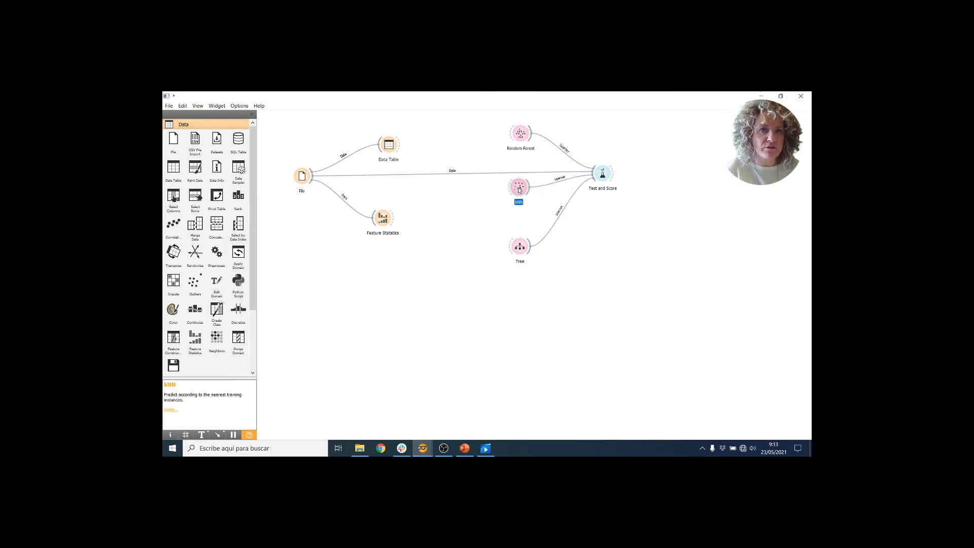
drag(519, 246, 514, 226)
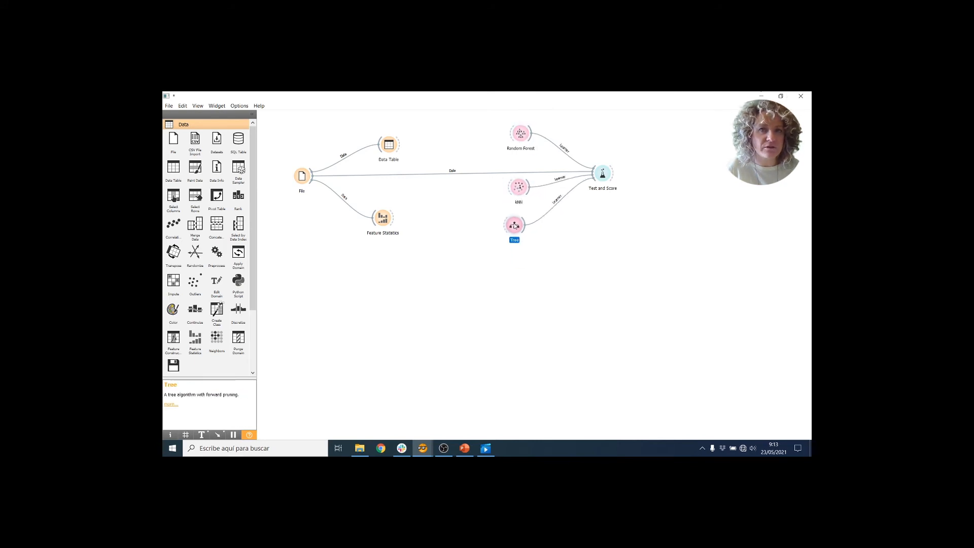
Compare the AUC, CA, F1, precision and recall of kNN, Tree and Random Forest in Test and Score.
double_click(606, 175)
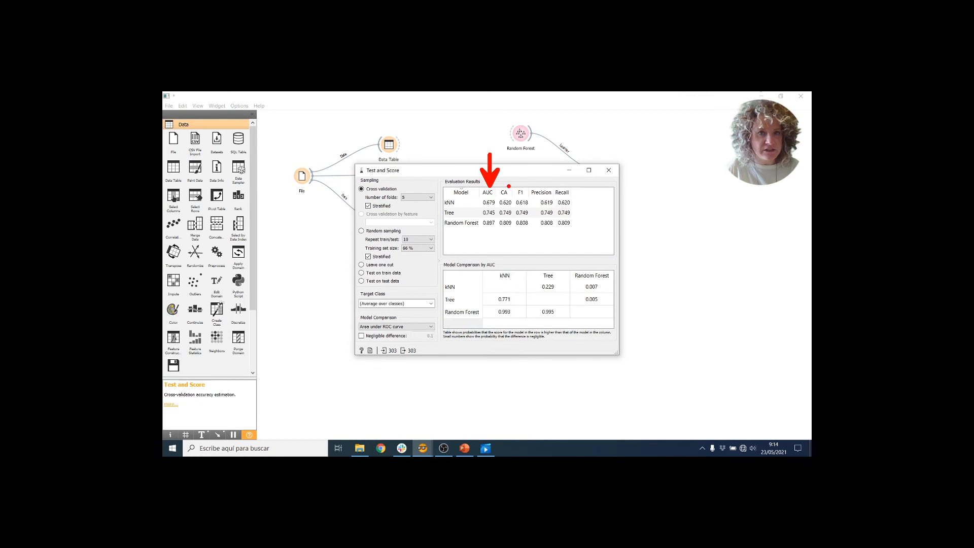
click(509, 186)
click(524, 187)
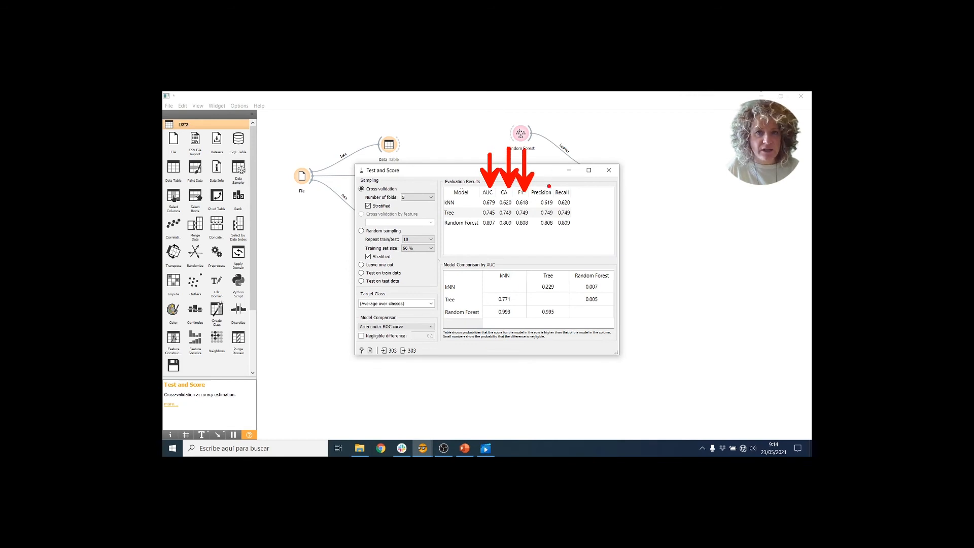
click(549, 186)
click(570, 189)
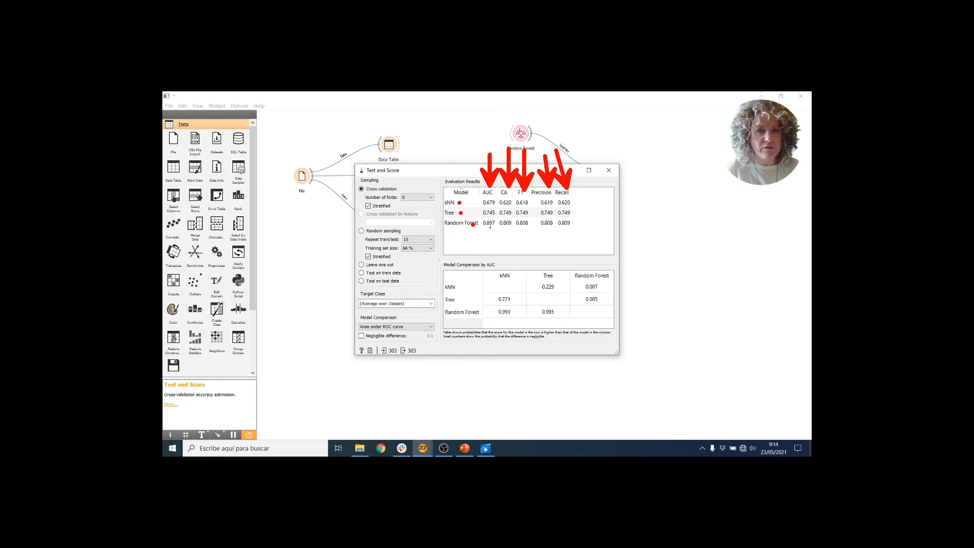
mouse_move(478, 184)
mouse_down()
mouse_move(502, 206)
mouse_move(502, 231)
mouse_move(478, 234)
mouse_up()
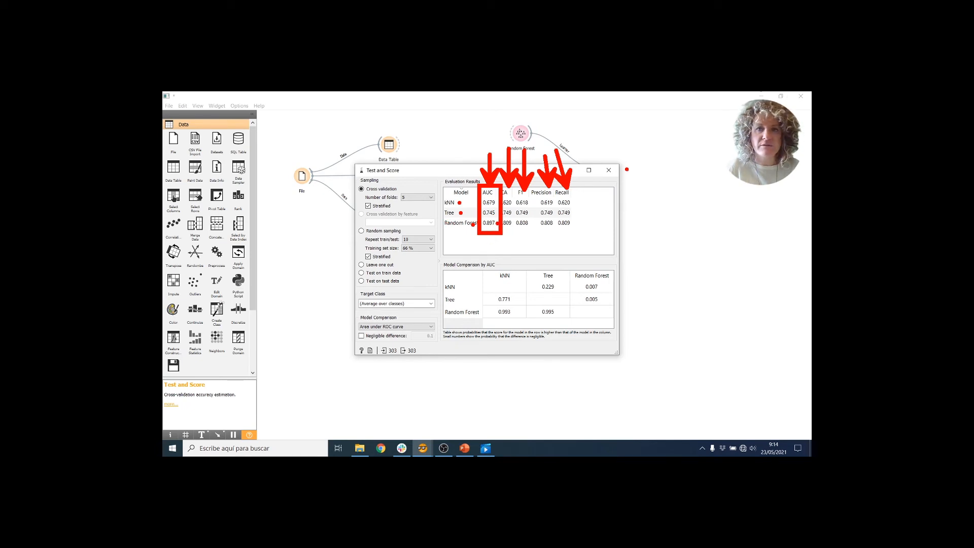
key(Escape)
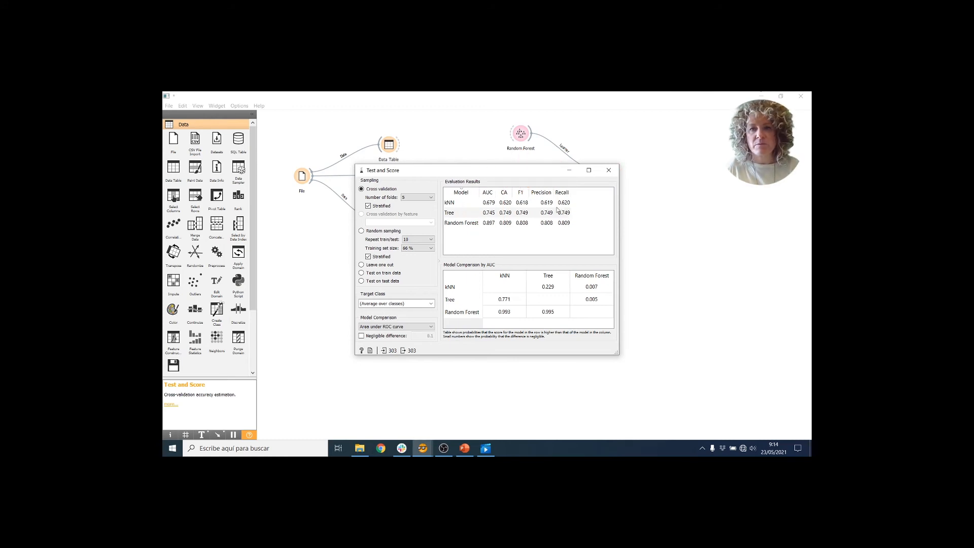
click(609, 170)
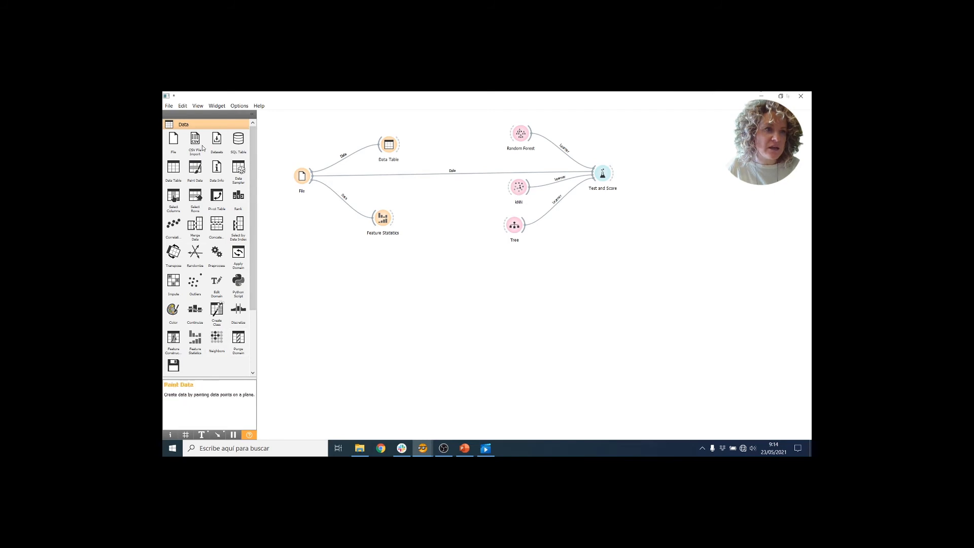
Place a second kNN model widget below Tree and try to start a new learner link from Test and Score.
click(185, 125)
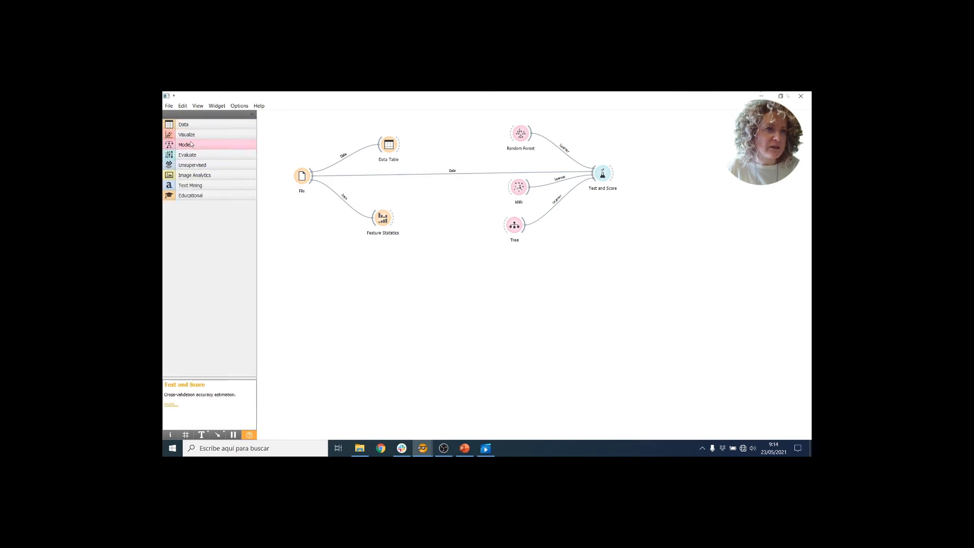
click(190, 144)
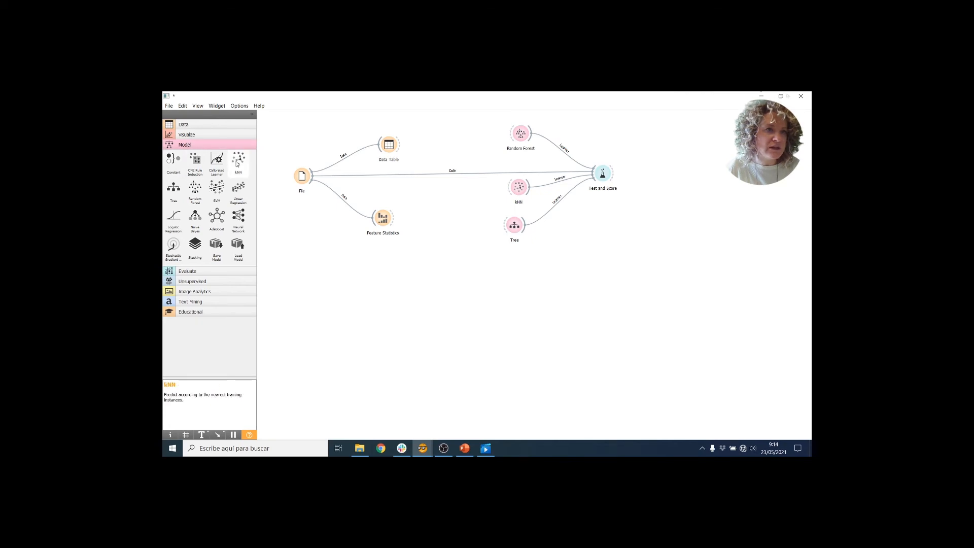
drag(237, 162, 510, 268)
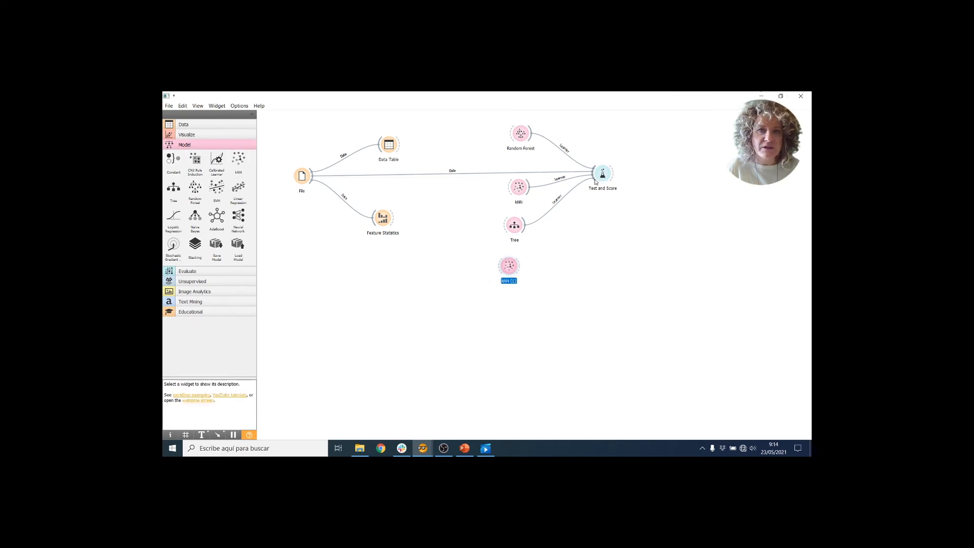
drag(596, 182, 570, 281)
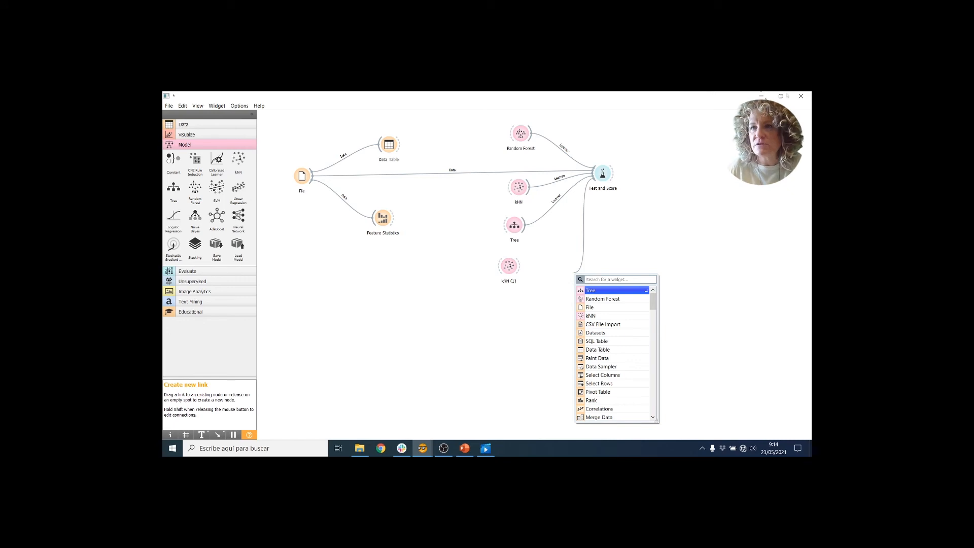
click(748, 202)
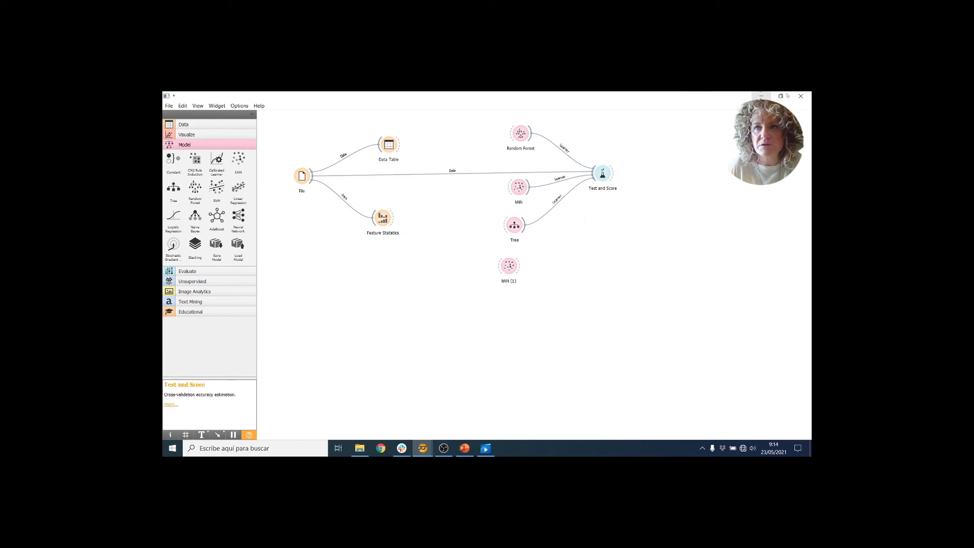
Switch to the open workflow "2- Preproc-givemesomecredit-featureconstructor-discretize-vsnondiscretize.ows" and examine its File widget's source file and columns.
click(442, 448)
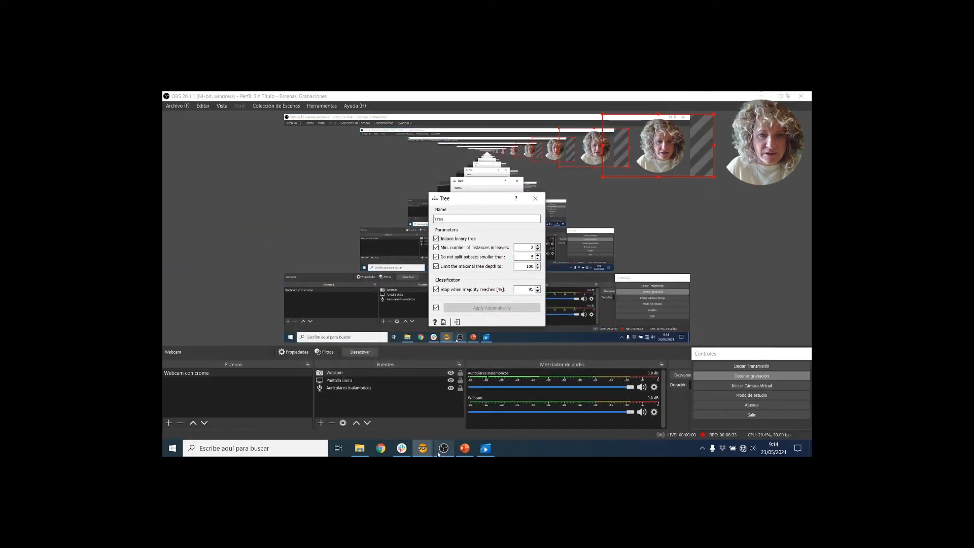
mouse_move(423, 449)
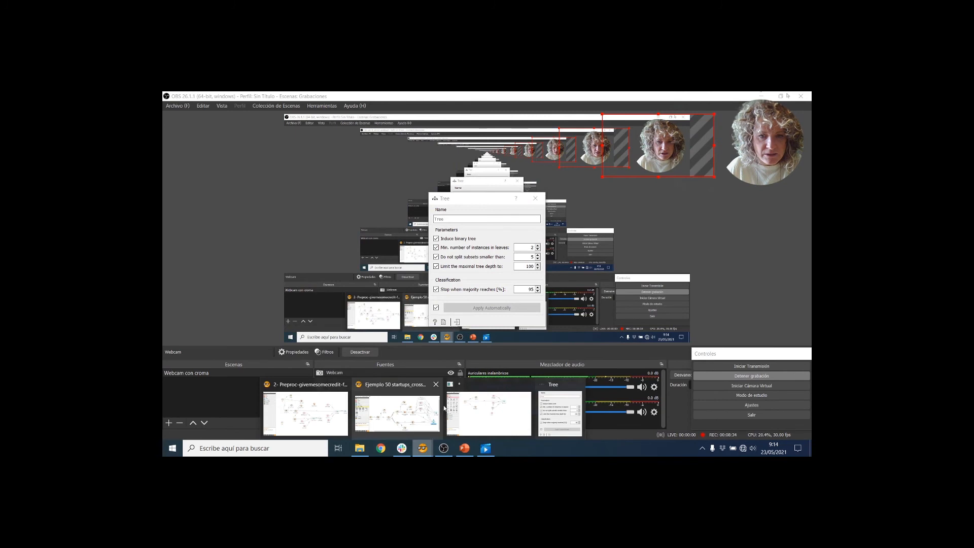
click(321, 415)
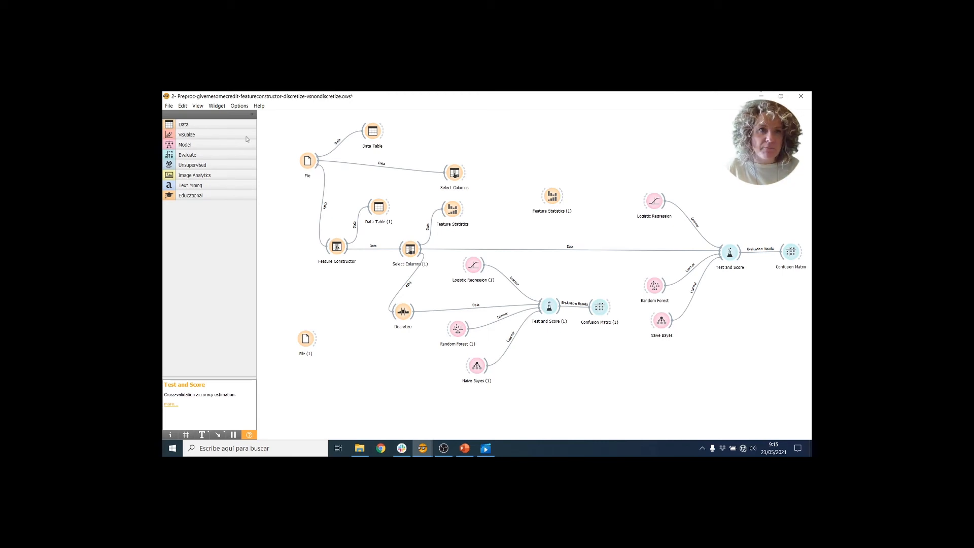
double_click(308, 163)
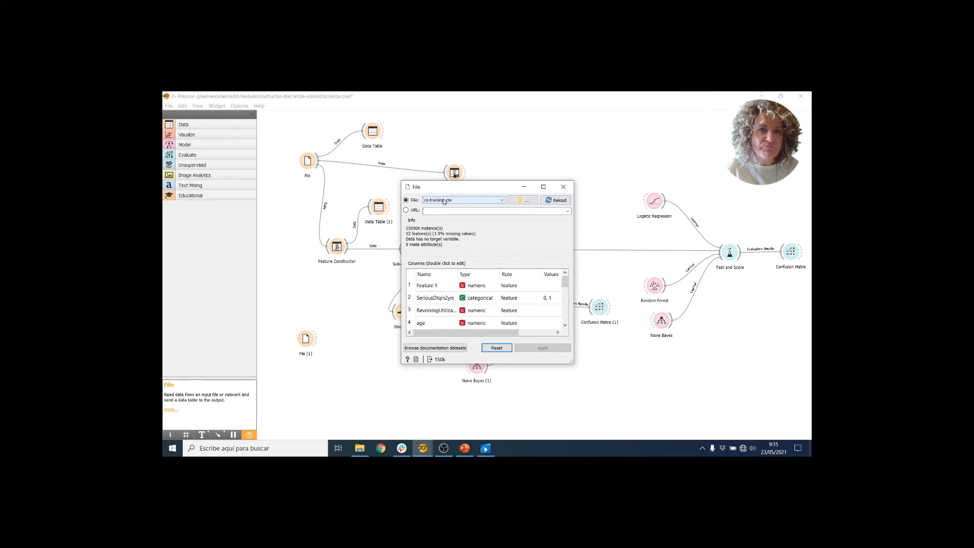
click(563, 187)
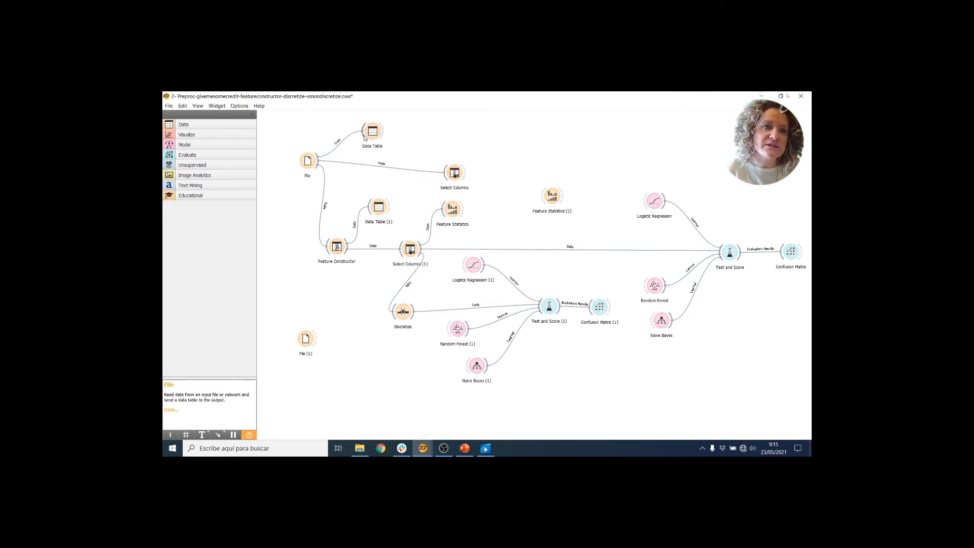
Examine all columns of the credit dataset in the first Data Table and sort the rows by SeriousDlqin2yrs in both directions.
mouse_move(377, 133)
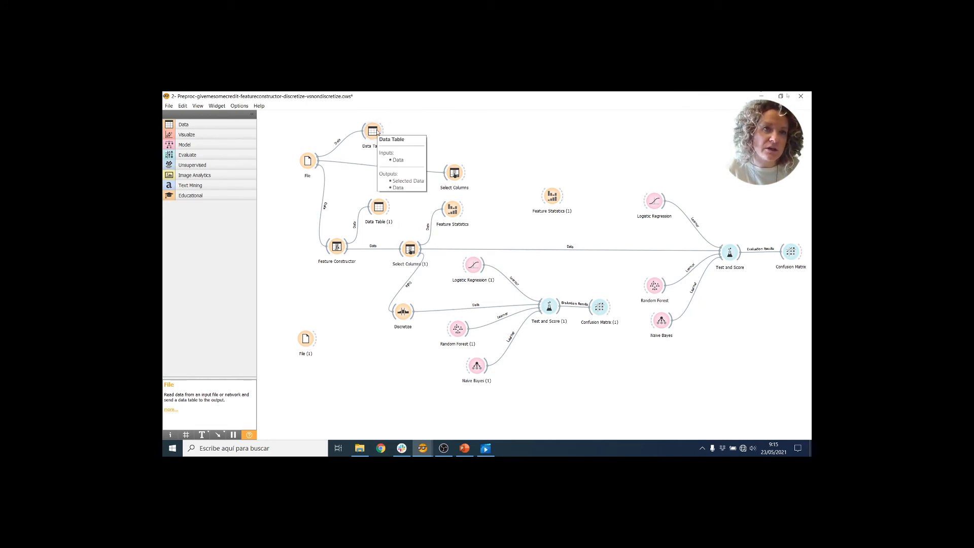
double_click(375, 132)
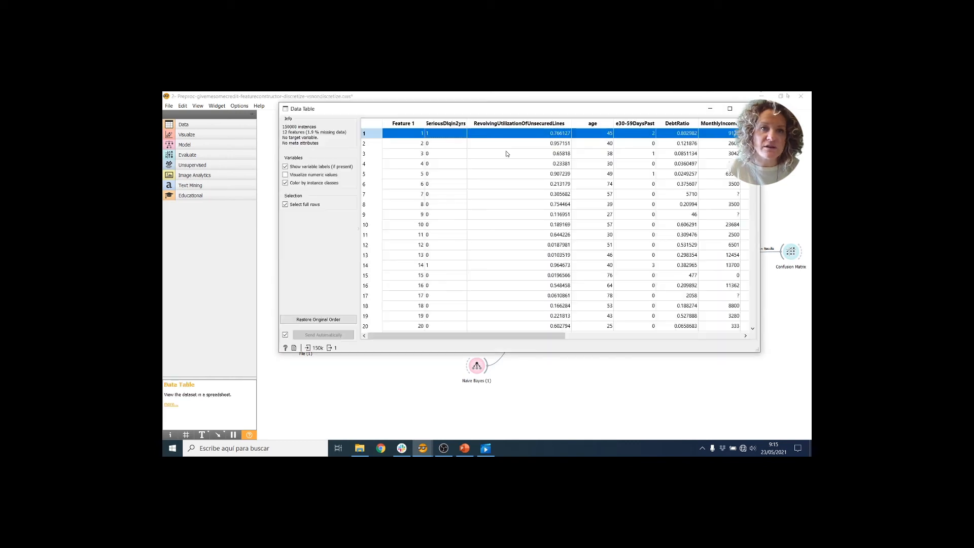
drag(759, 351, 771, 403)
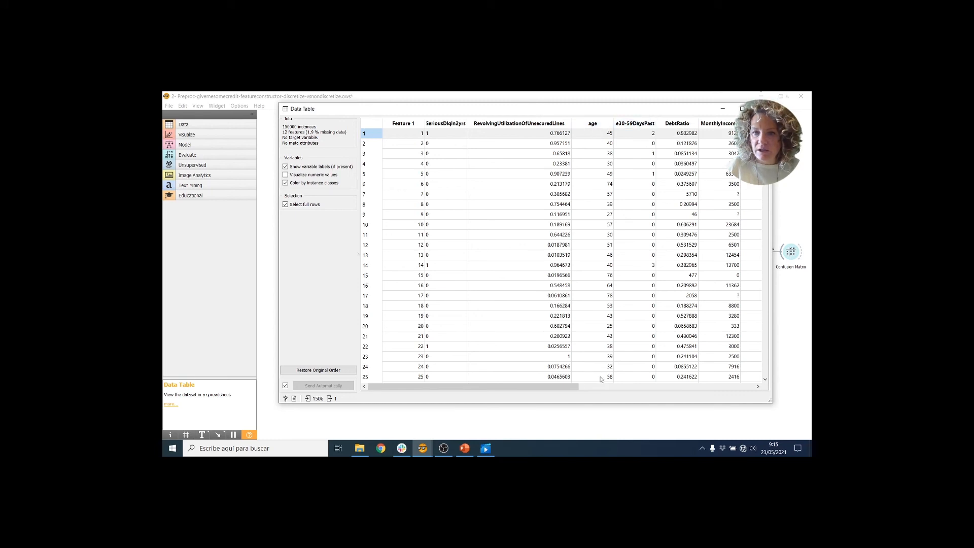
drag(573, 386, 756, 434)
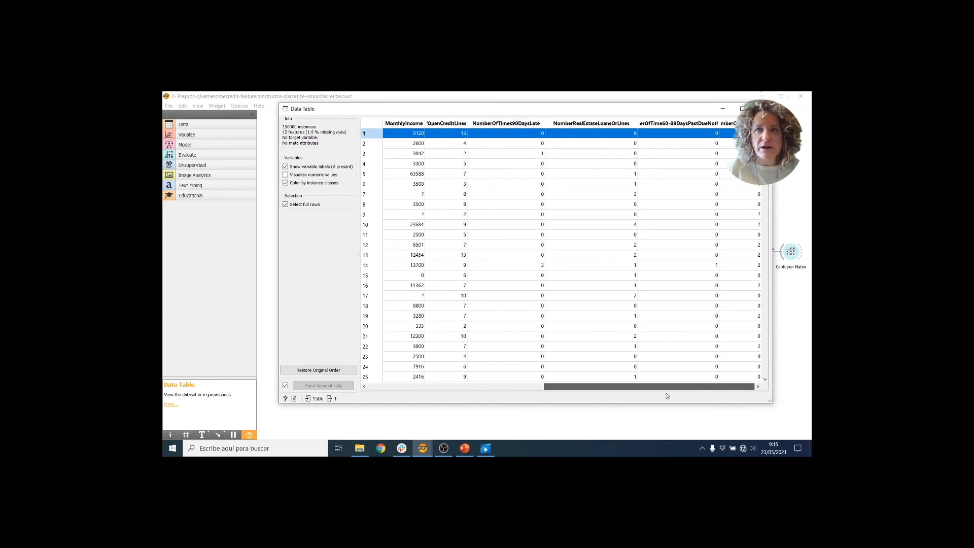
drag(659, 393, 426, 380)
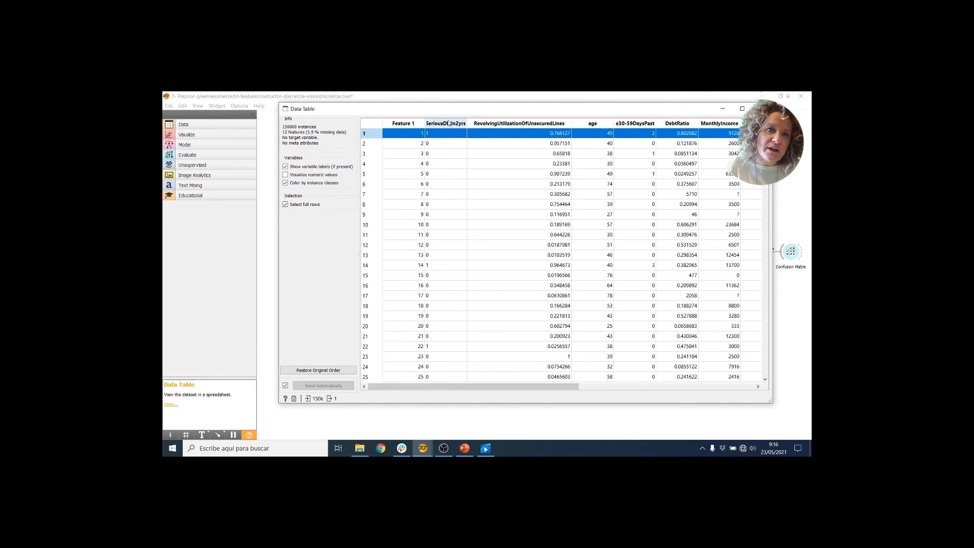
click(448, 123)
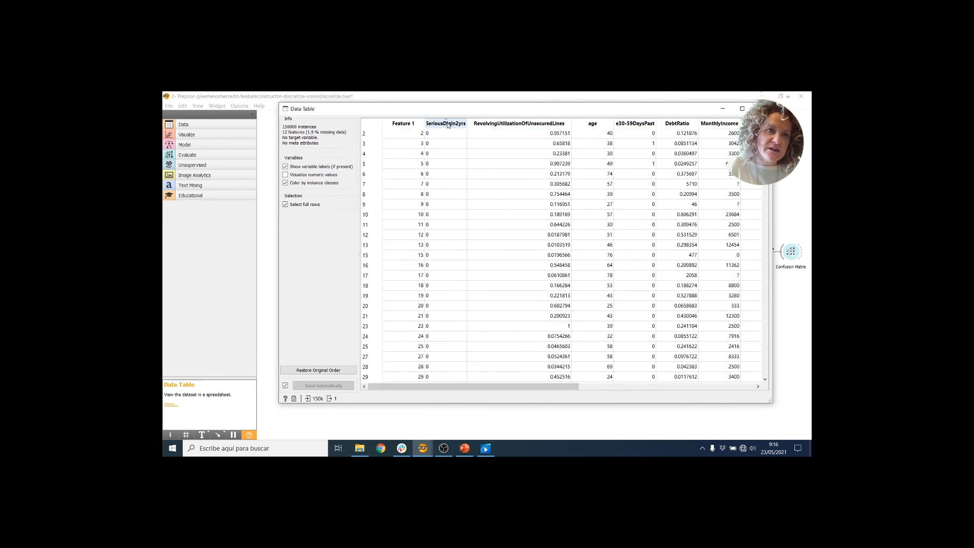
click(446, 123)
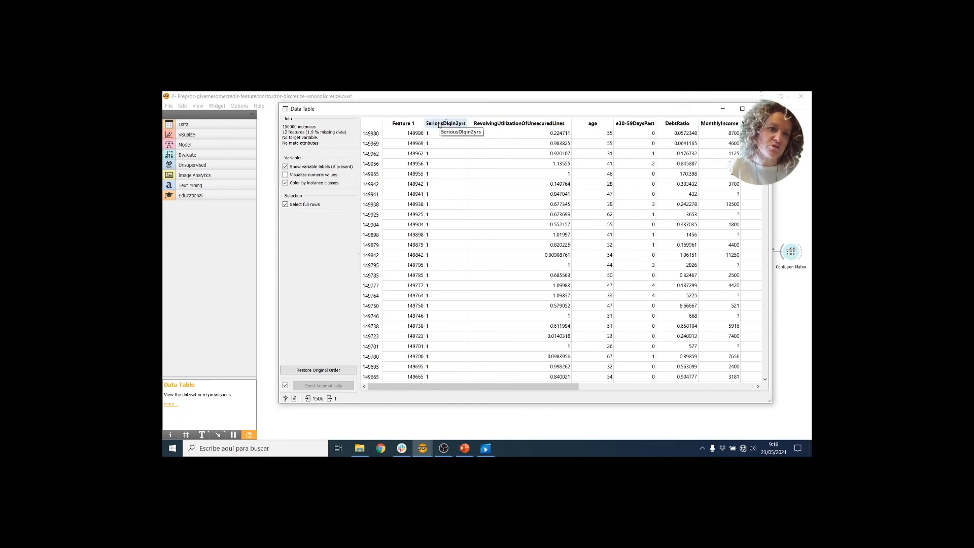
click(761, 108)
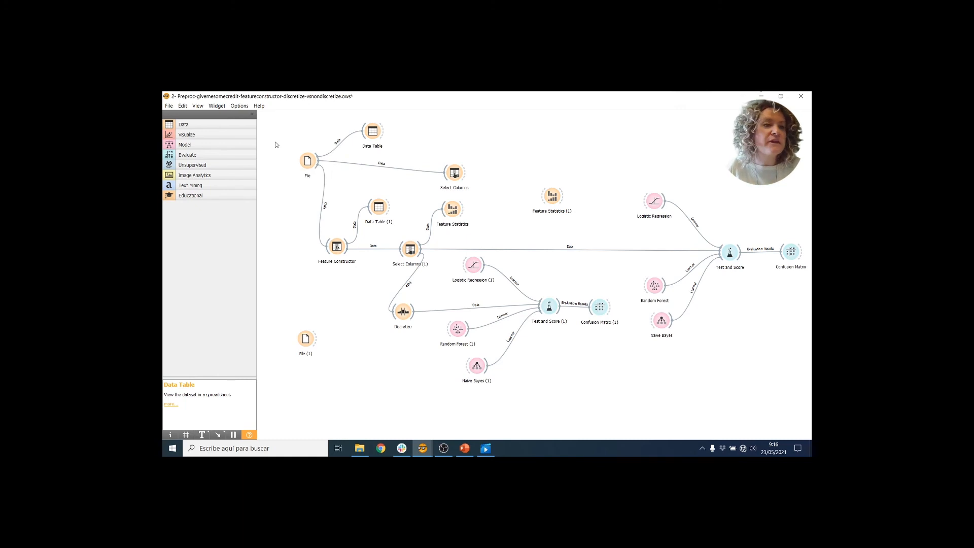
Examine how Feature Constructor defines the categorical variable Morosidad, including its expression and its Paga and Moroso values.
double_click(337, 248)
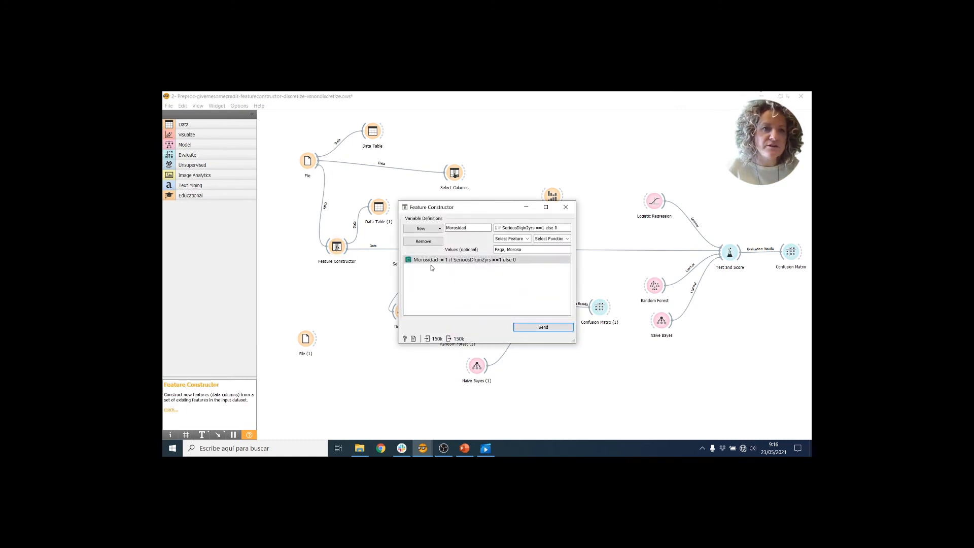
click(434, 264)
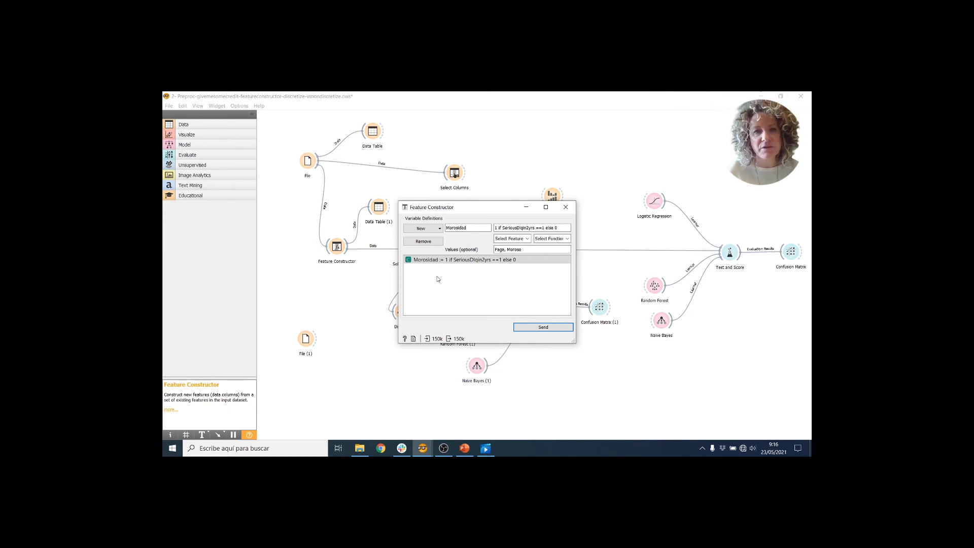
click(568, 207)
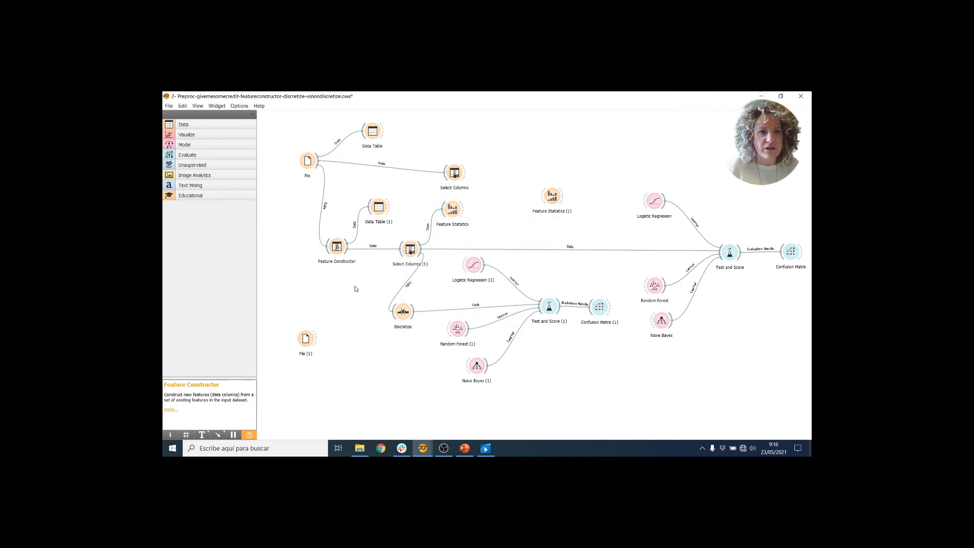
Examine the Morosidad column in Data Table (1) across all the columns and sort the rows by SeriousDlqin2yrs.
double_click(375, 205)
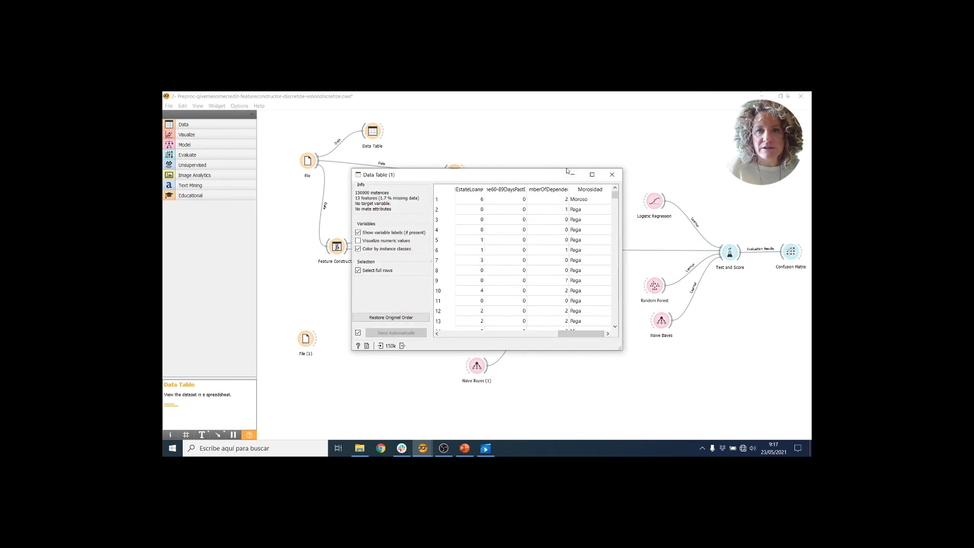
click(592, 174)
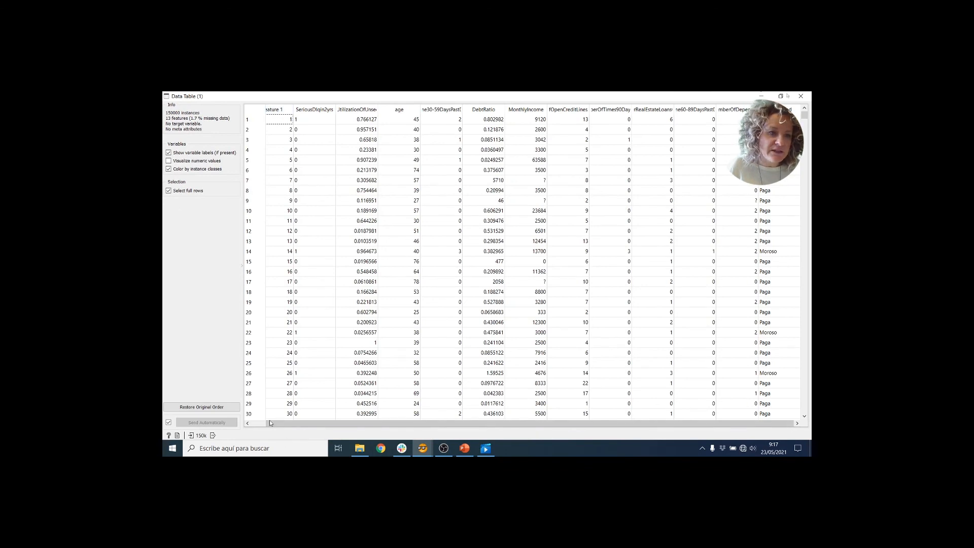
drag(270, 424, 256, 423)
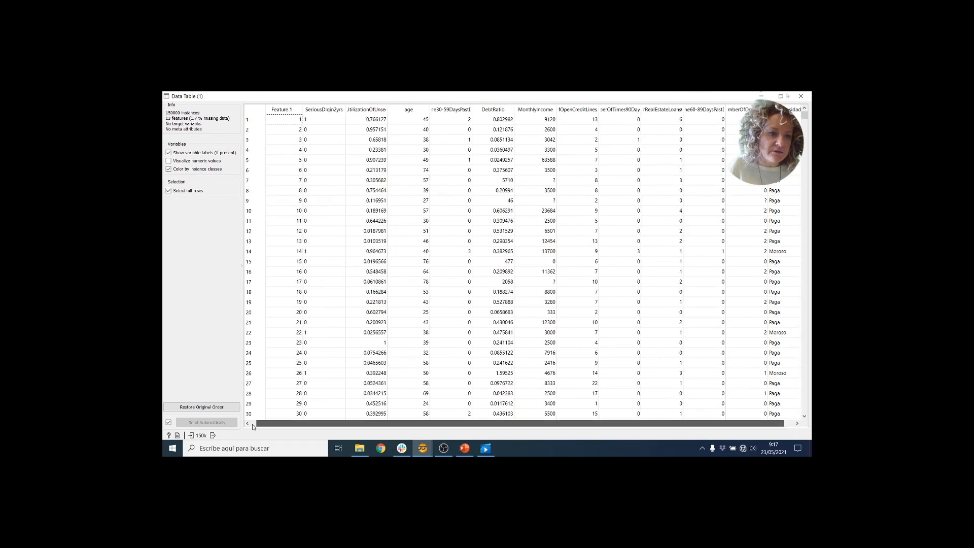
click(334, 111)
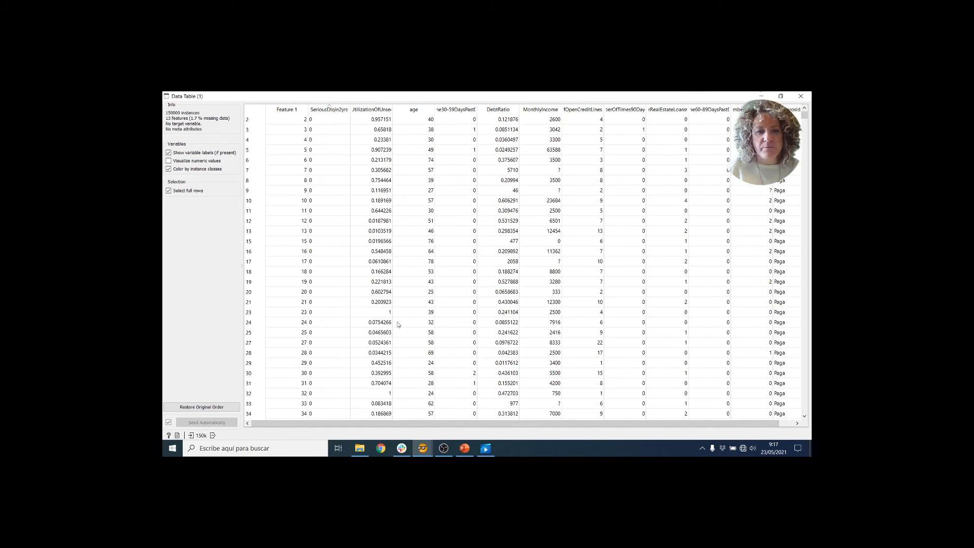
drag(442, 424, 457, 424)
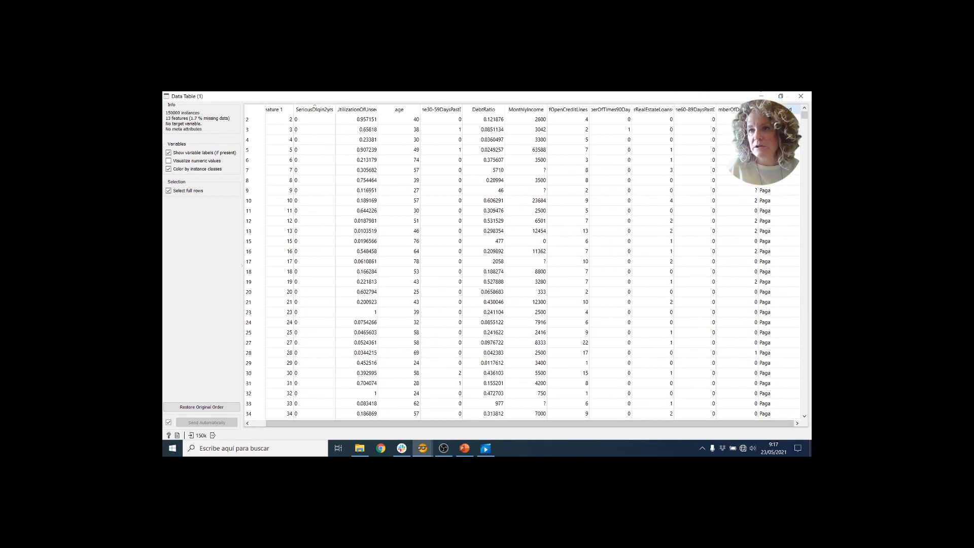
drag(735, 134, 666, 169)
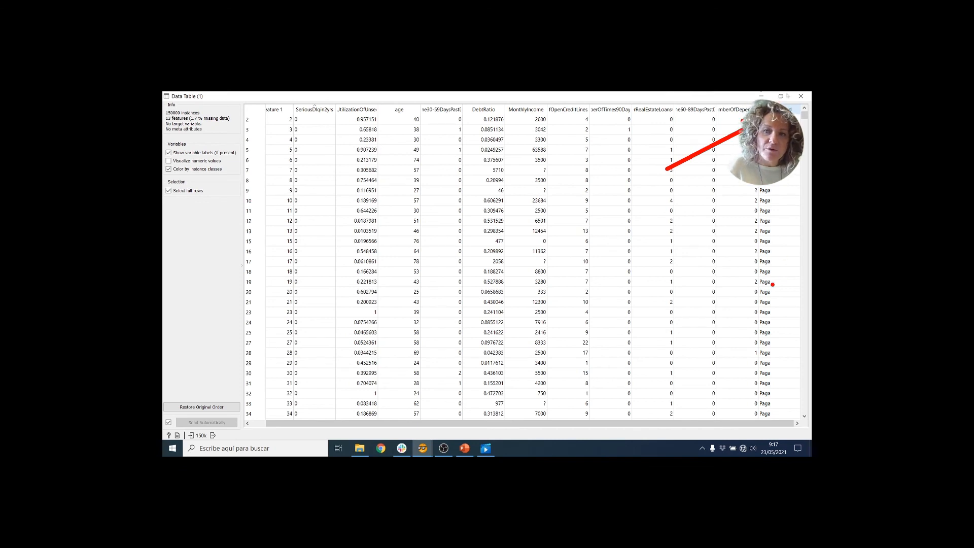
key(Escape)
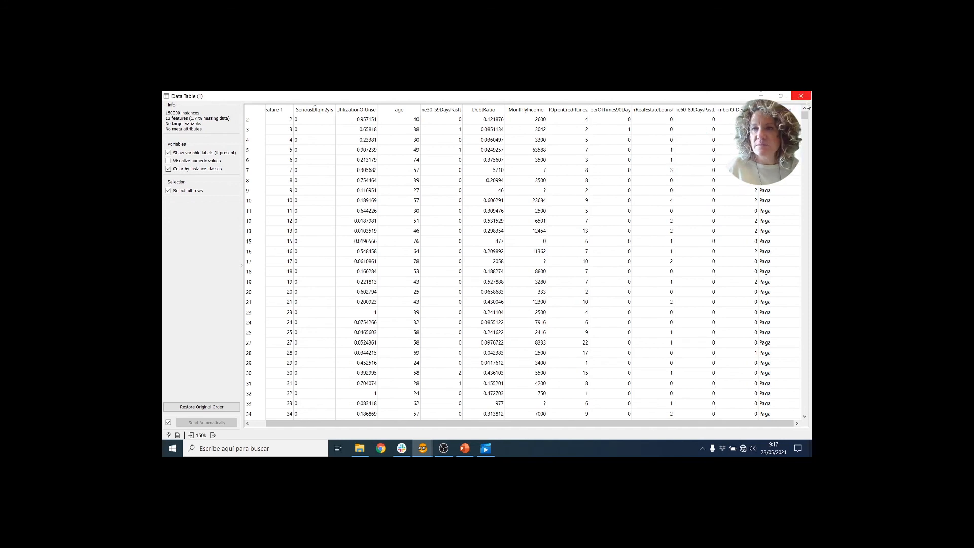
click(801, 97)
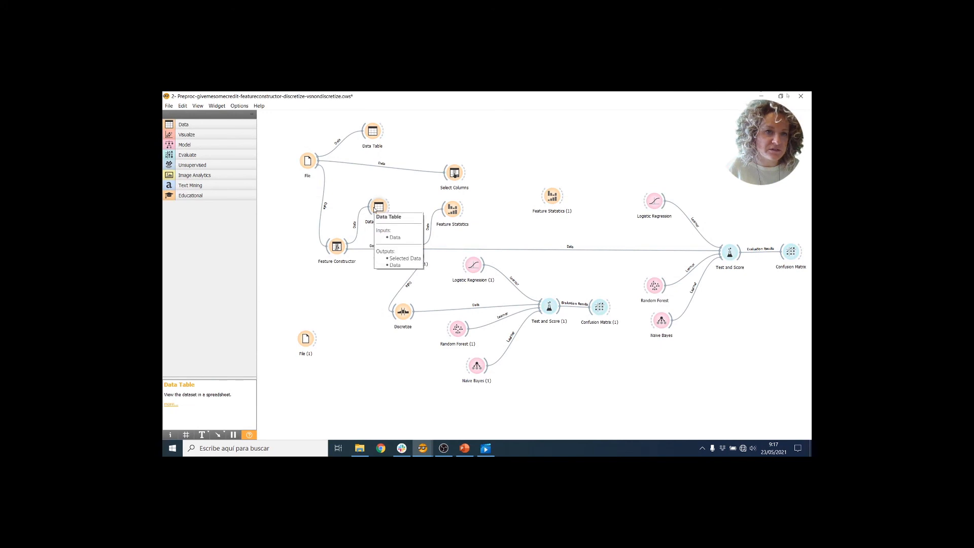
Review which variables Select Columns (1) assigns as features, target variable and meta attributes.
double_click(411, 250)
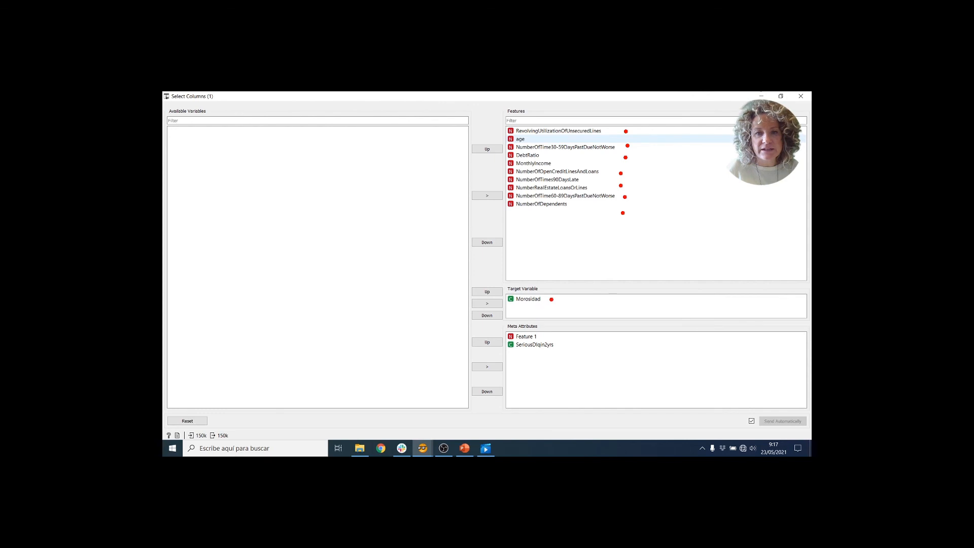
drag(551, 300, 599, 260)
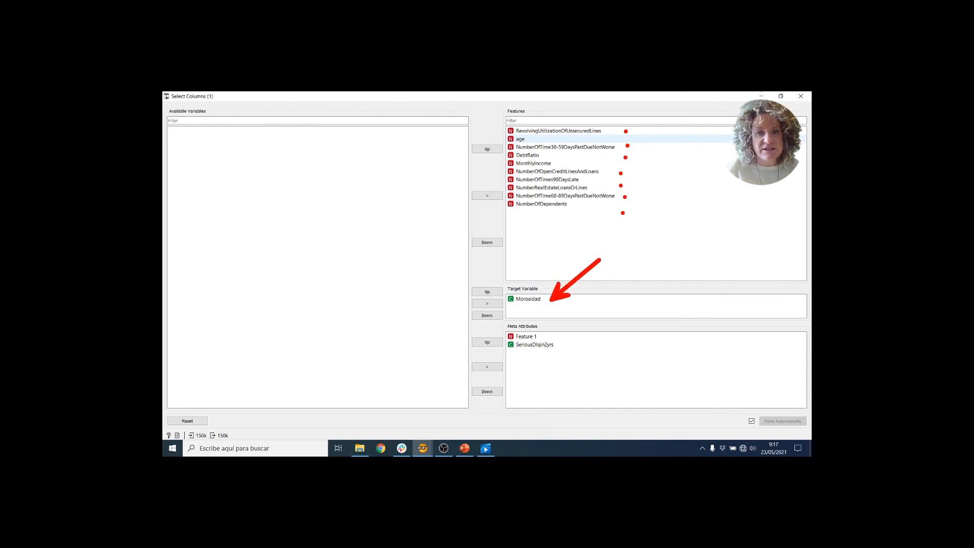
drag(506, 287, 452, 266)
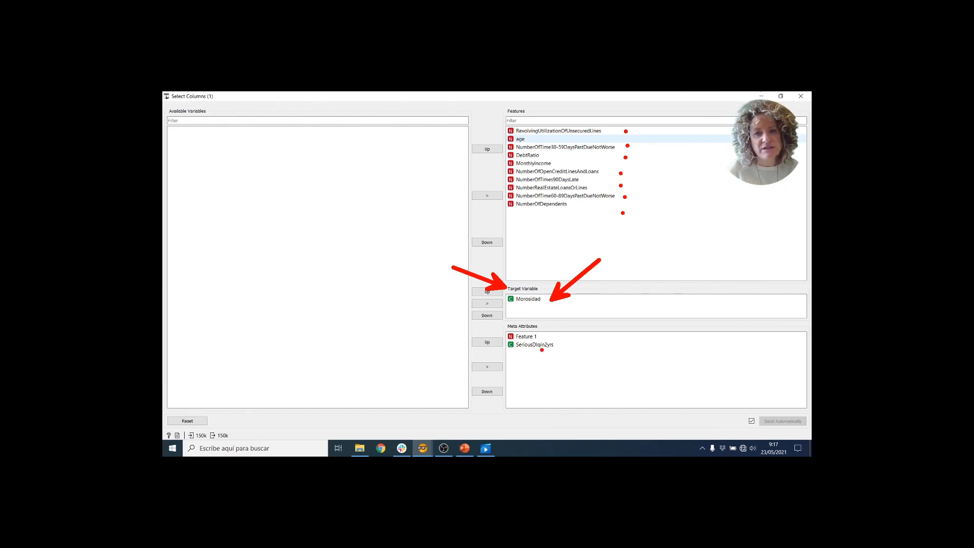
drag(556, 345, 599, 368)
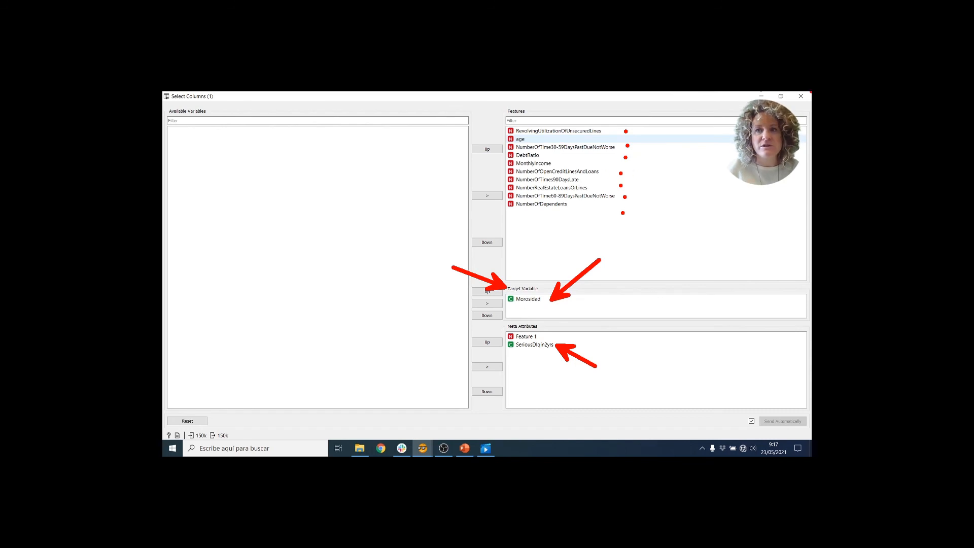
key(Escape)
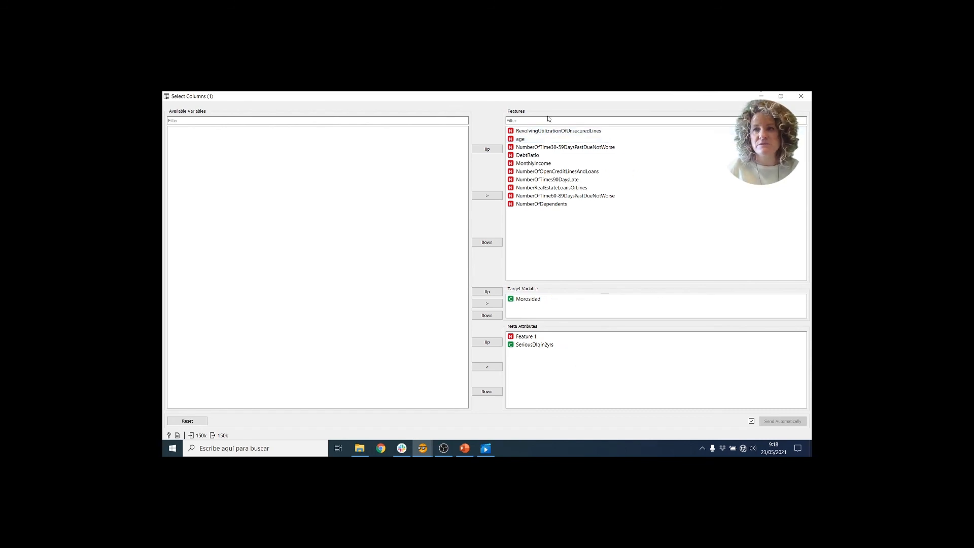
click(800, 96)
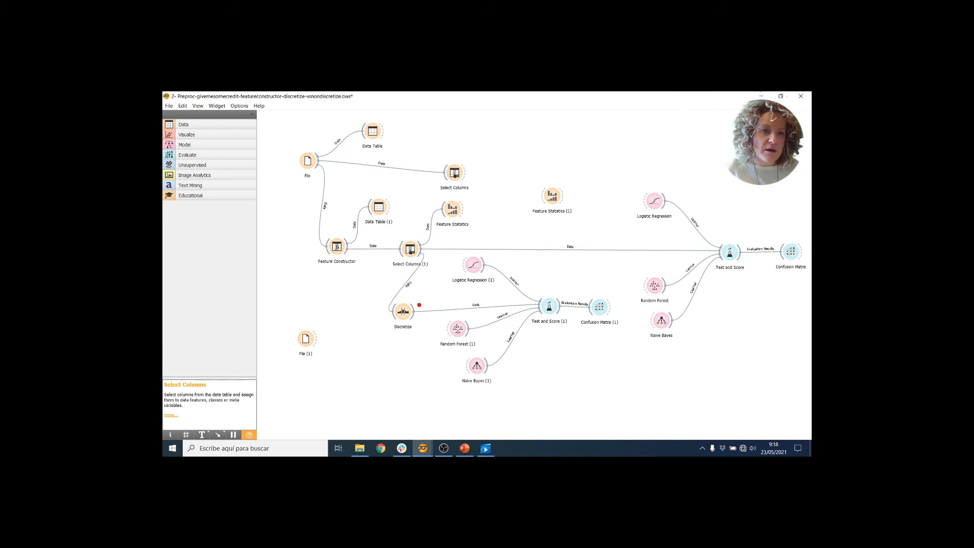
drag(389, 315, 358, 342)
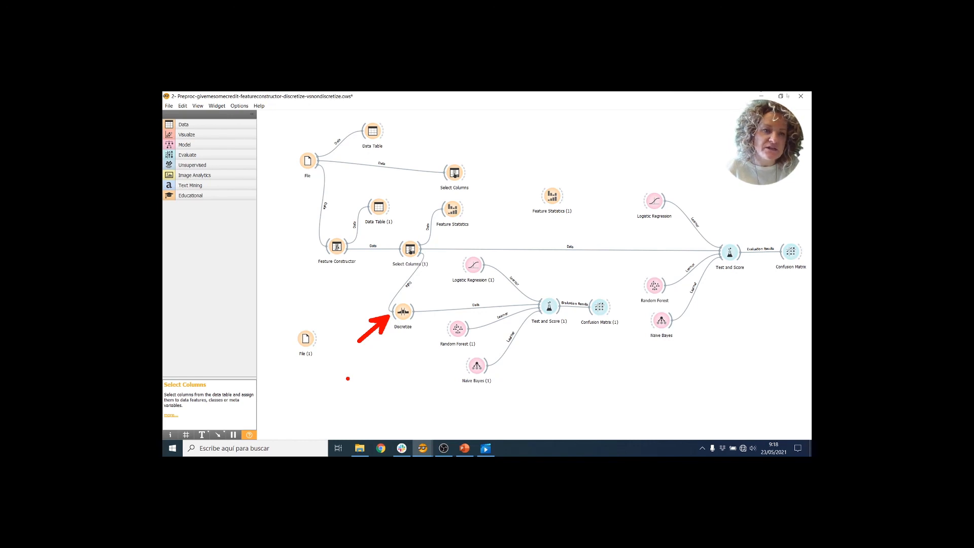
key(Escape)
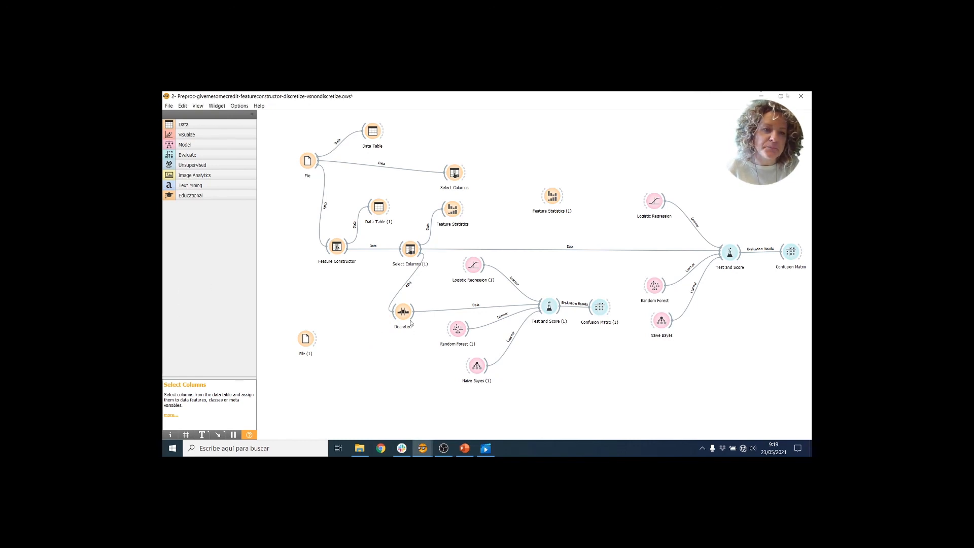
mouse_move(409, 317)
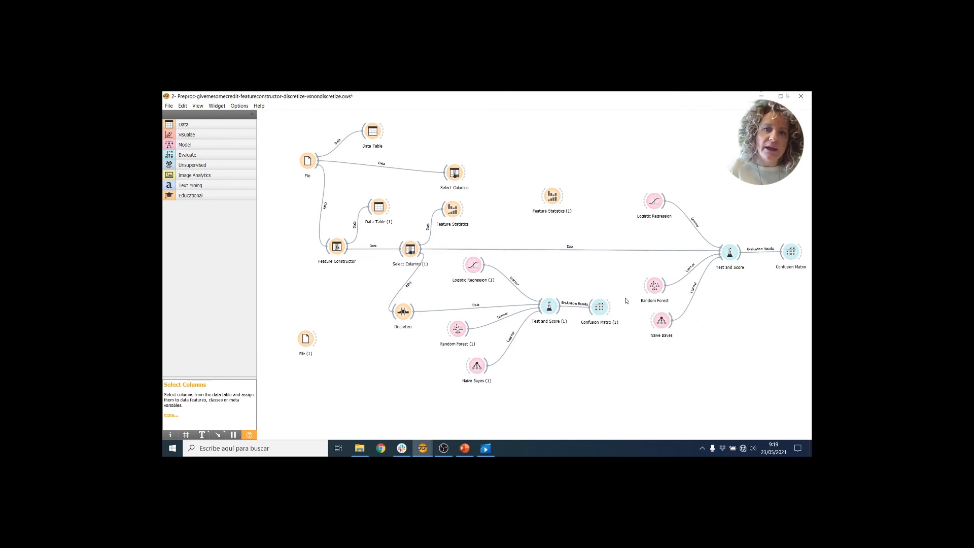
Show the results of Test and Score and Test and Score (1) side by side in separate windows.
double_click(731, 253)
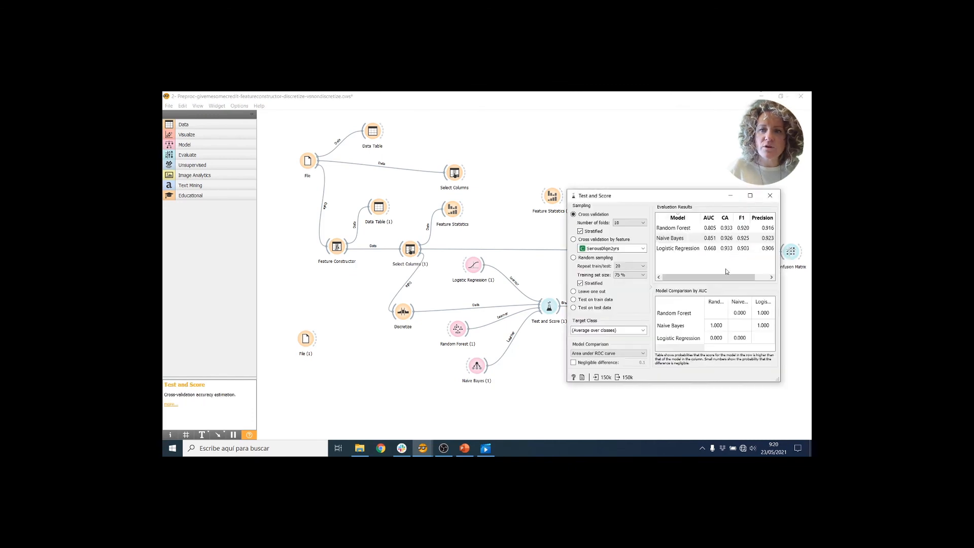
drag(672, 197, 690, 202)
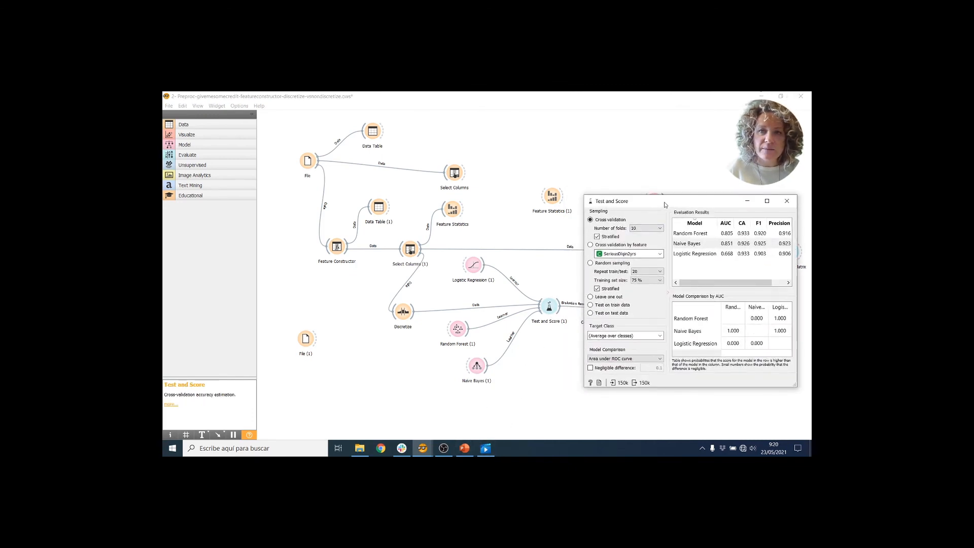
drag(665, 205, 668, 144)
double_click(549, 306)
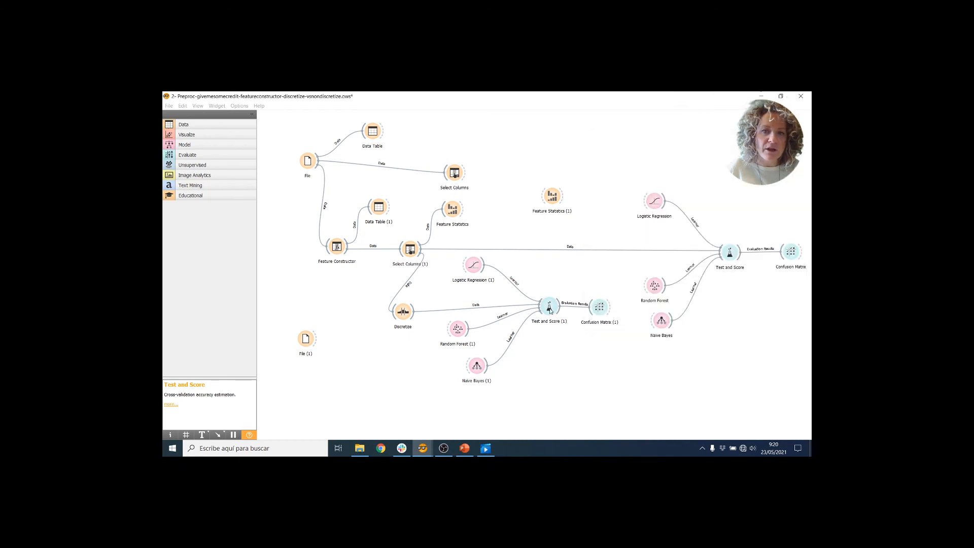
drag(463, 199, 413, 157)
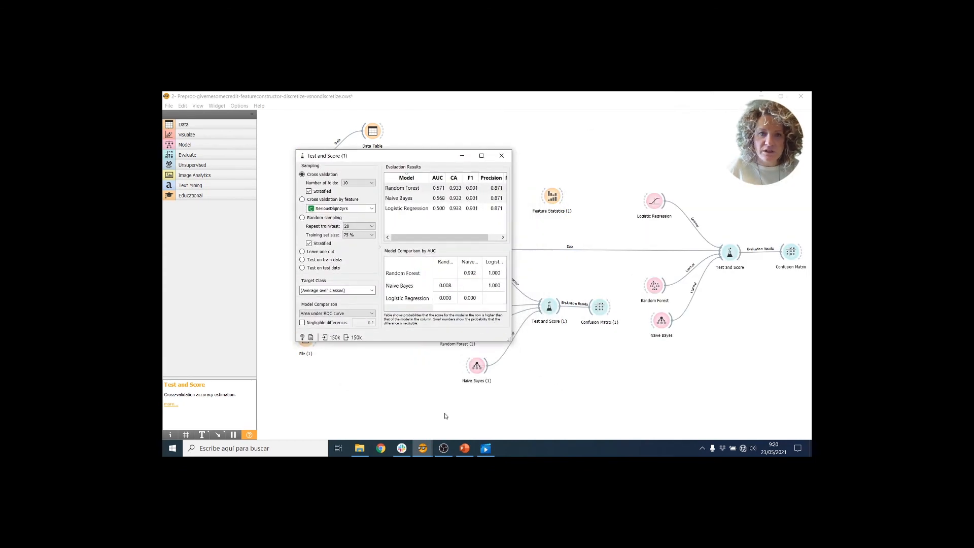
mouse_move(422, 448)
click(592, 413)
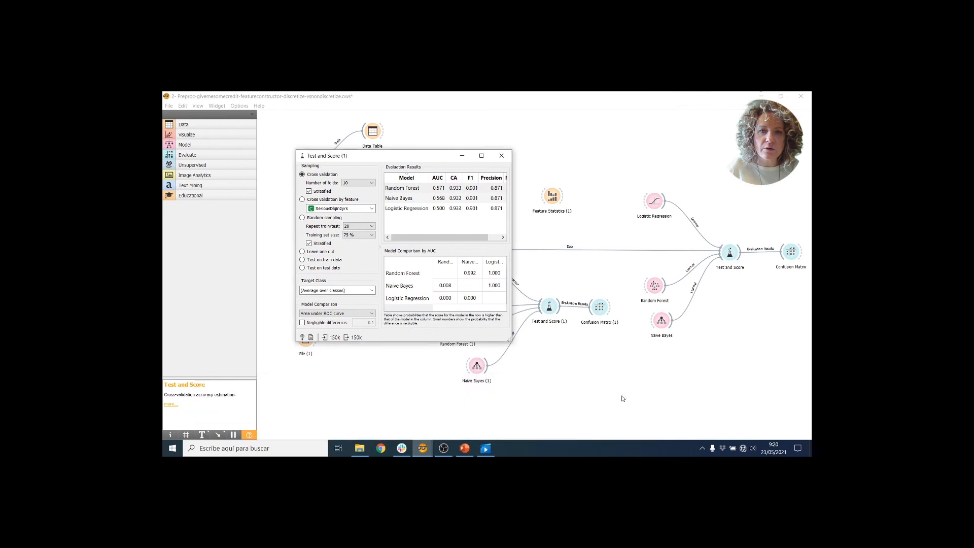
mouse_move(422, 448)
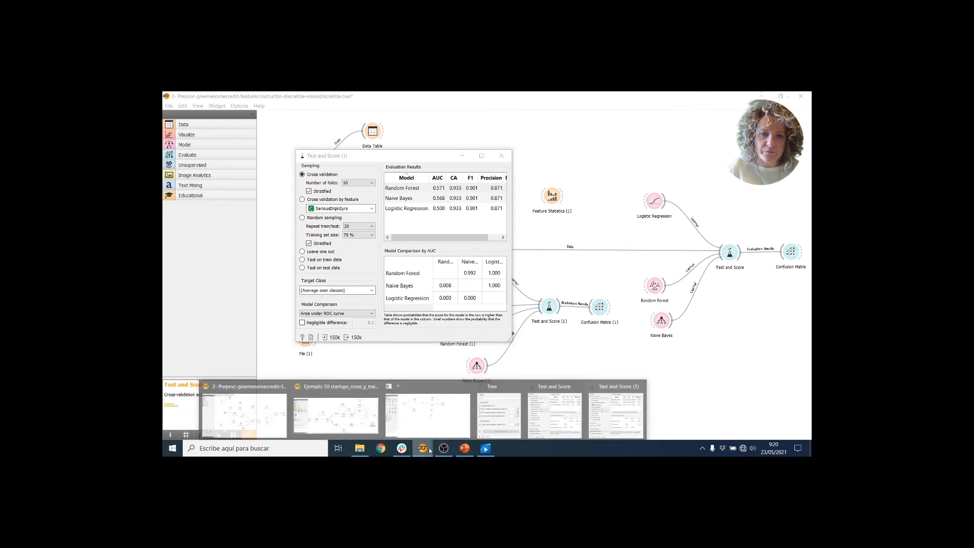
click(553, 408)
drag(622, 143, 577, 153)
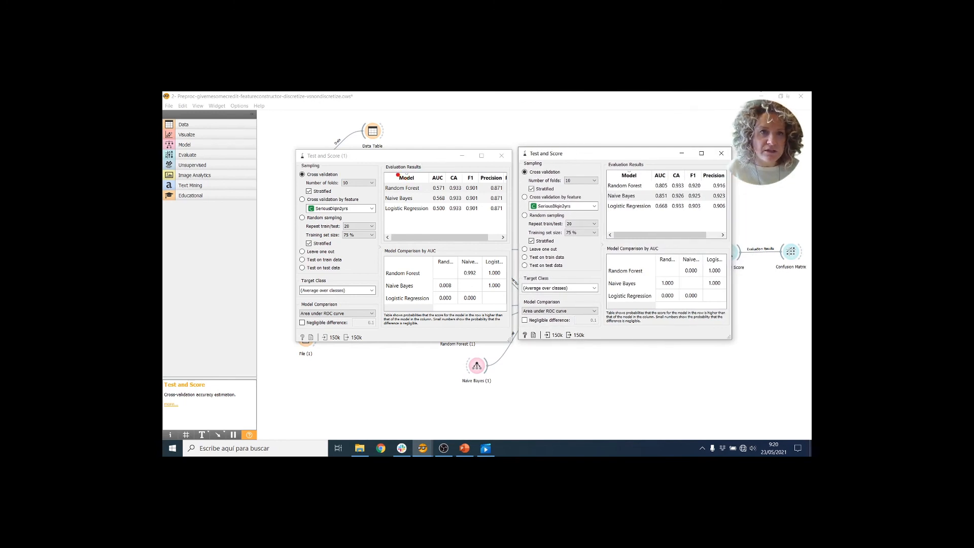
Compare both evaluations' AUC, CA, F1 and precision for Random Forest, Naive Bayes and Logistic Regression, and keep only the non-discretized results open.
mouse_move(381, 169)
mouse_down()
mouse_move(434, 227)
mouse_move(508, 233)
mouse_up()
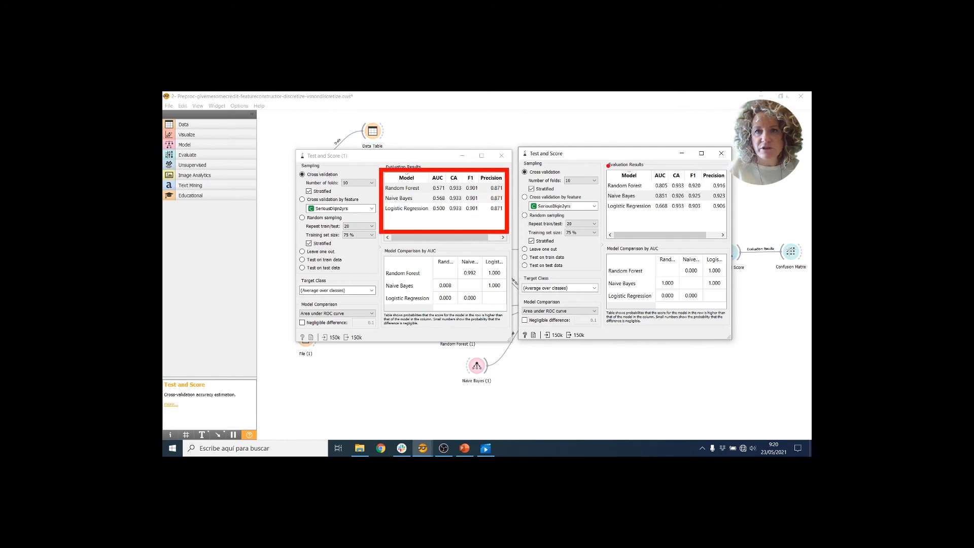
mouse_move(608, 165)
mouse_down()
mouse_move(672, 224)
mouse_move(728, 236)
mouse_up()
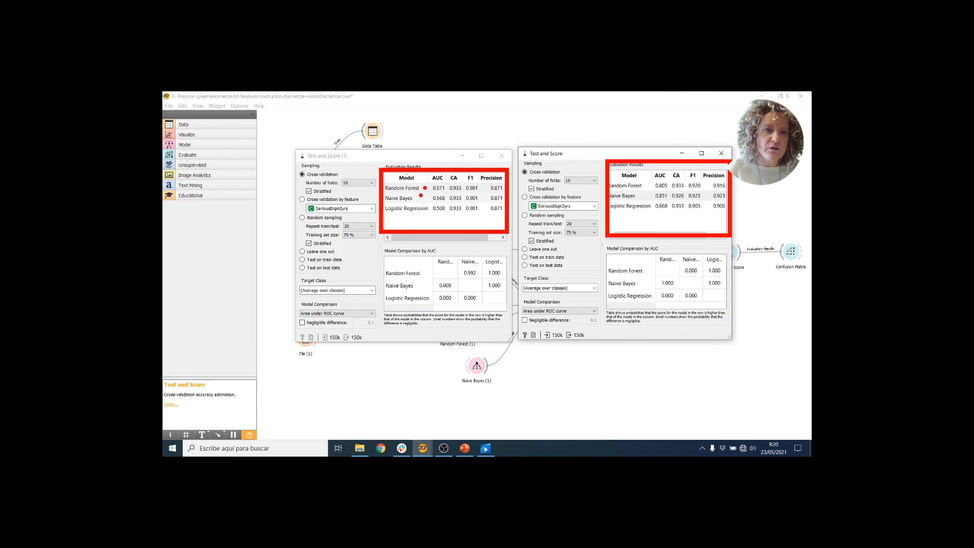
click(419, 198)
mouse_move(437, 166)
mouse_down()
mouse_move(429, 128)
mouse_move(435, 167)
mouse_move(453, 167)
mouse_up()
mouse_move(459, 132)
mouse_down()
mouse_move(460, 165)
mouse_move(475, 162)
mouse_up()
drag(486, 135, 486, 161)
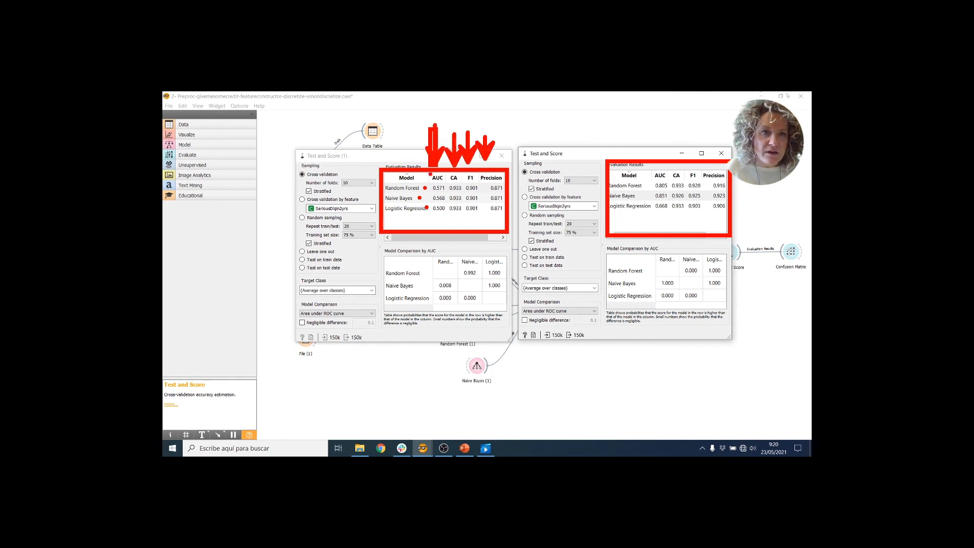
mouse_move(430, 173)
mouse_down()
mouse_move(430, 204)
mouse_move(449, 193)
mouse_move(430, 173)
mouse_up()
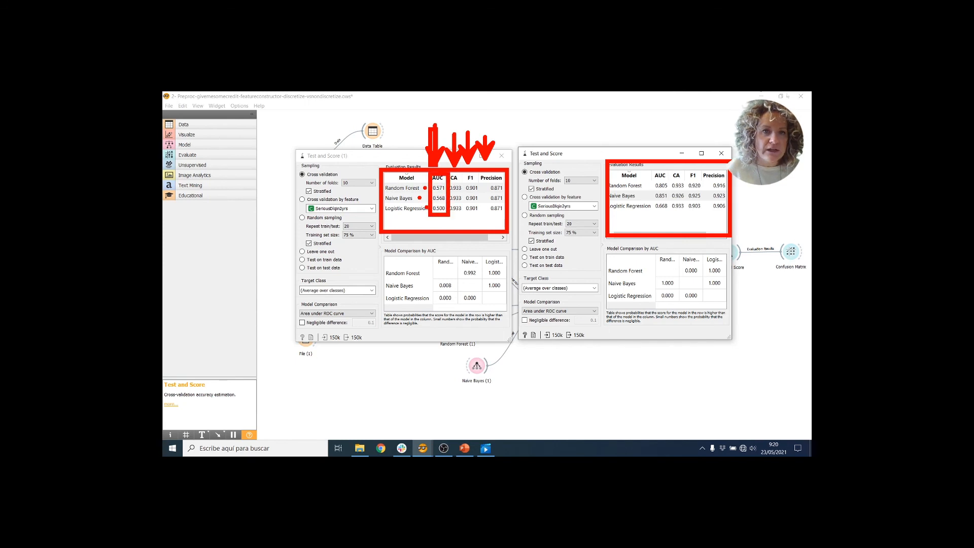
mouse_move(654, 171)
mouse_down()
mouse_move(673, 217)
mouse_move(673, 171)
mouse_up()
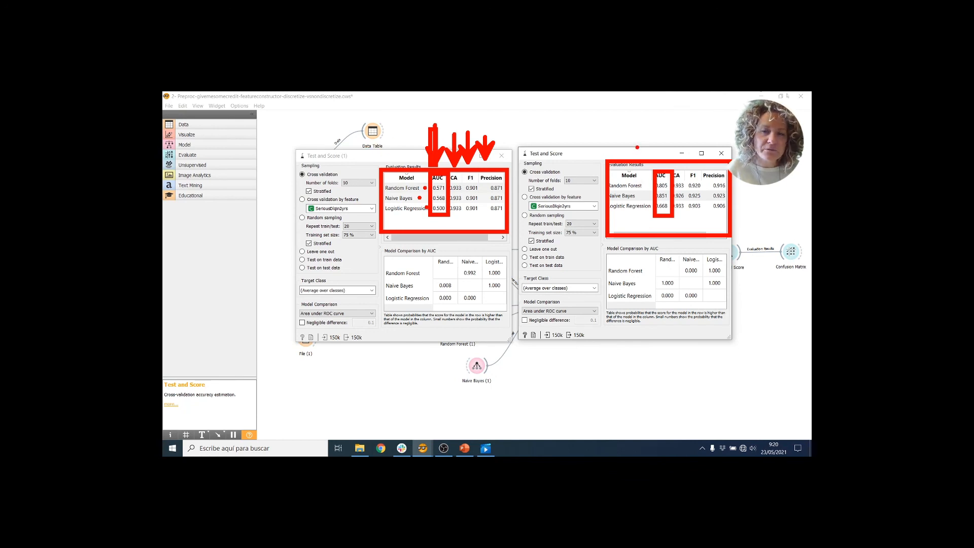
drag(637, 147, 622, 111)
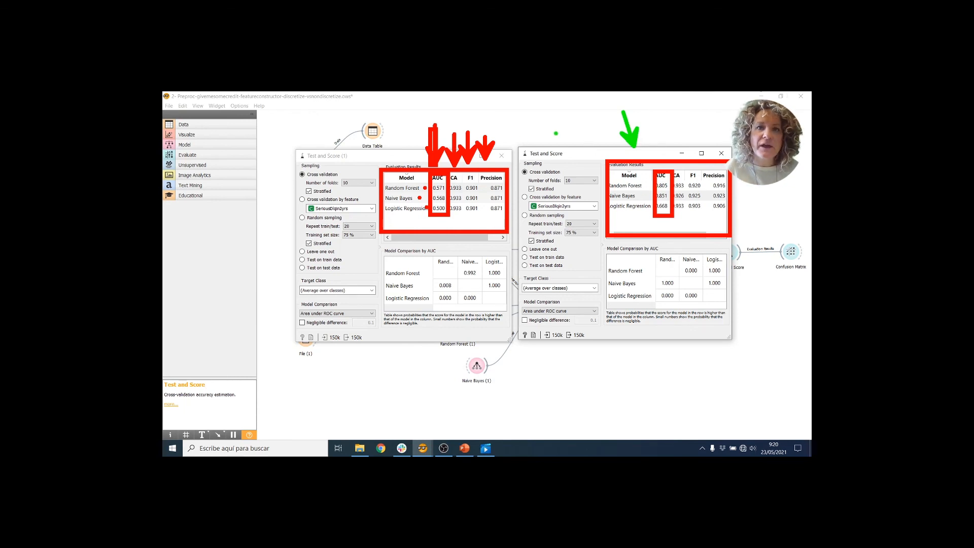
key(Escape)
click(501, 155)
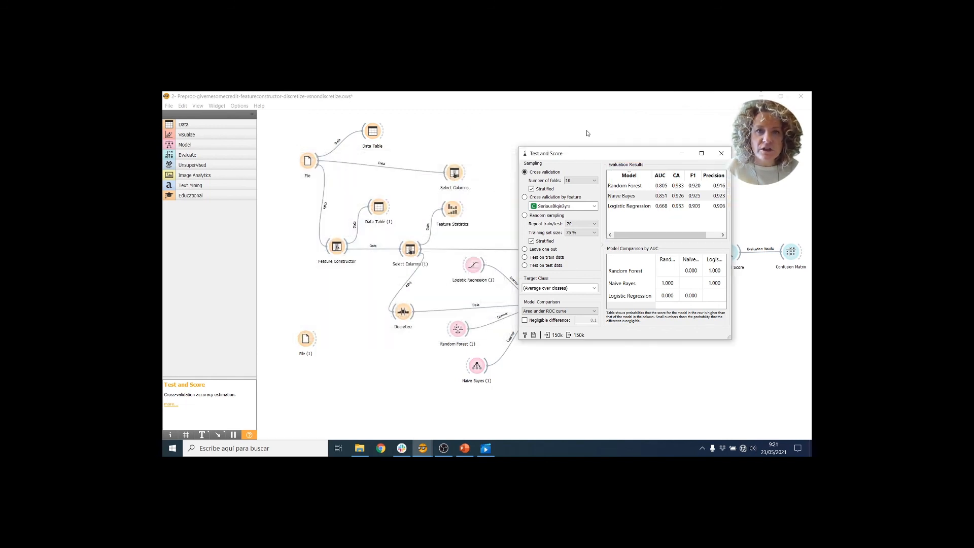
drag(591, 152, 414, 162)
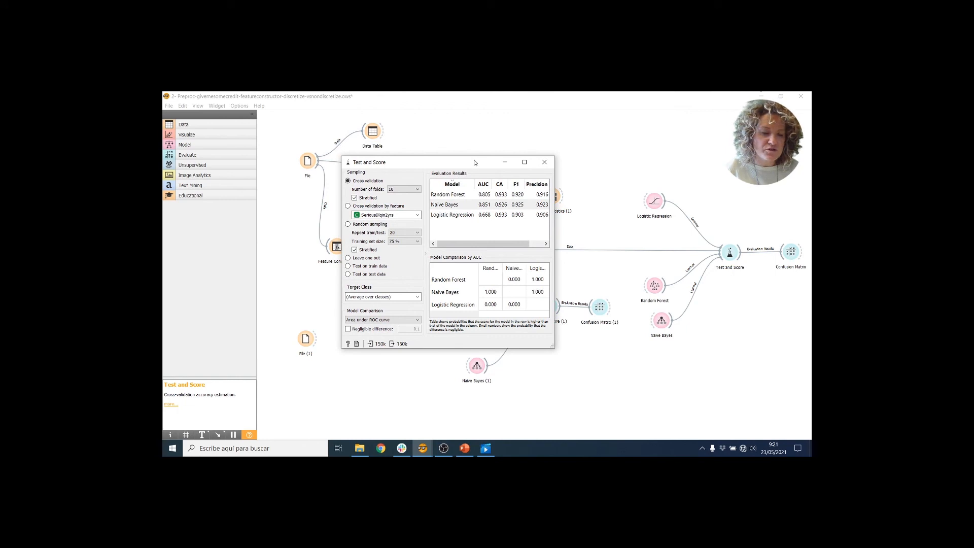
Annotate the Naive Bayes row of the Test and Score evaluation results with a green arrow, and close the results window.
key(ctrl+2)
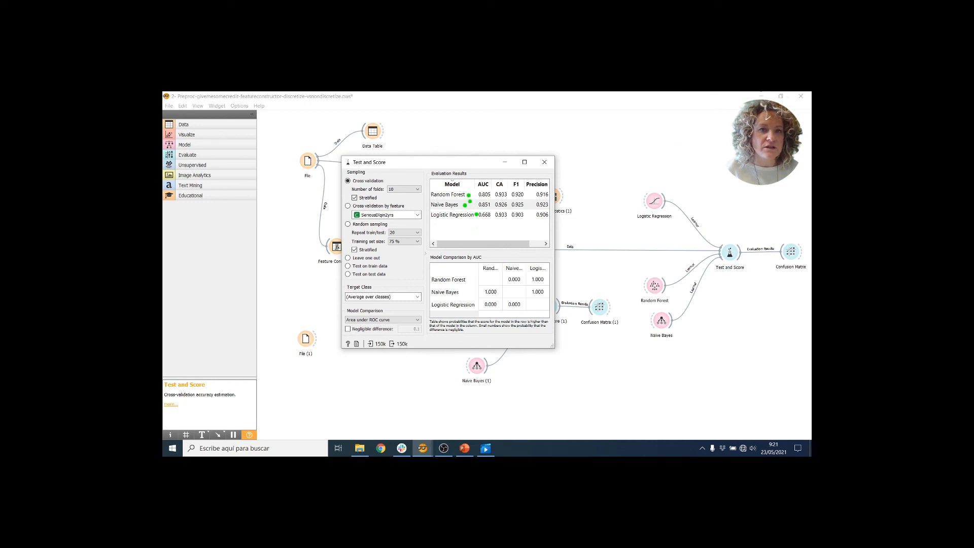
drag(467, 205, 493, 147)
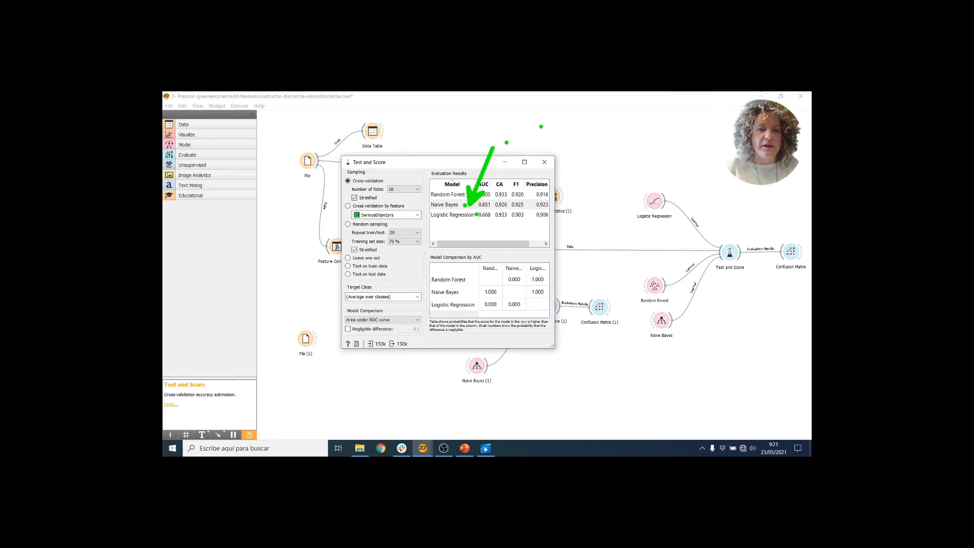
click(549, 162)
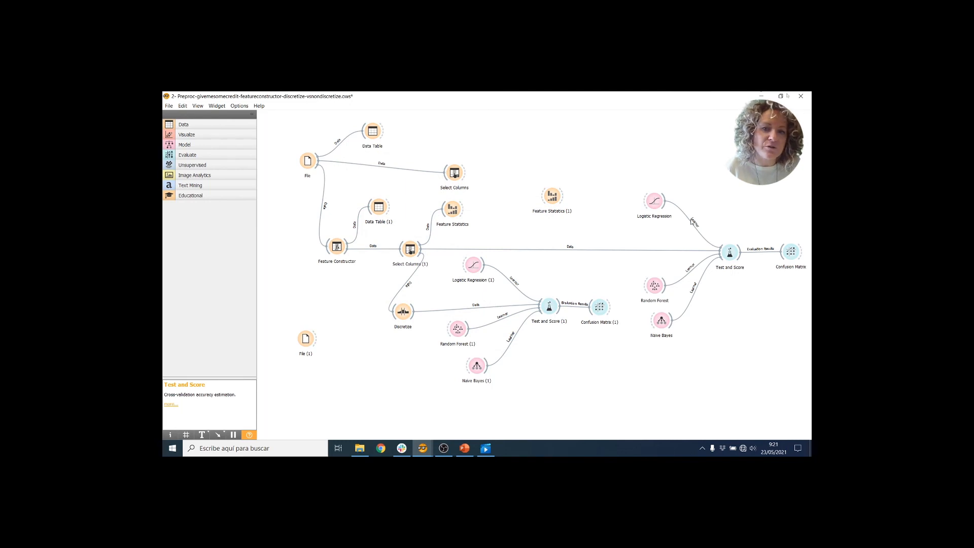
Reposition the Naive Bayes, File (1) and Data Table widgets slightly on the workflow canvas.
mouse_move(663, 333)
mouse_down()
mouse_move(654, 346)
mouse_move(665, 343)
mouse_move(662, 329)
mouse_up()
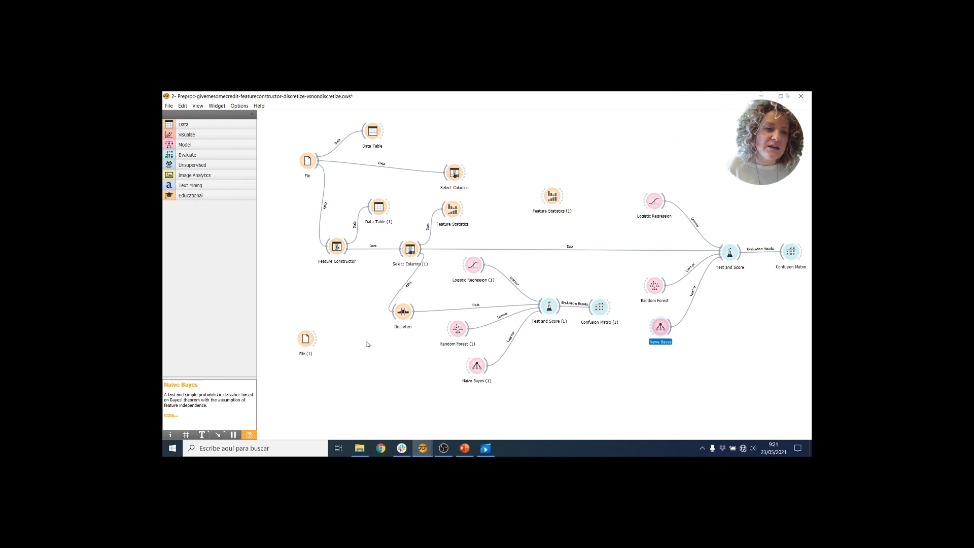
drag(309, 340, 315, 360)
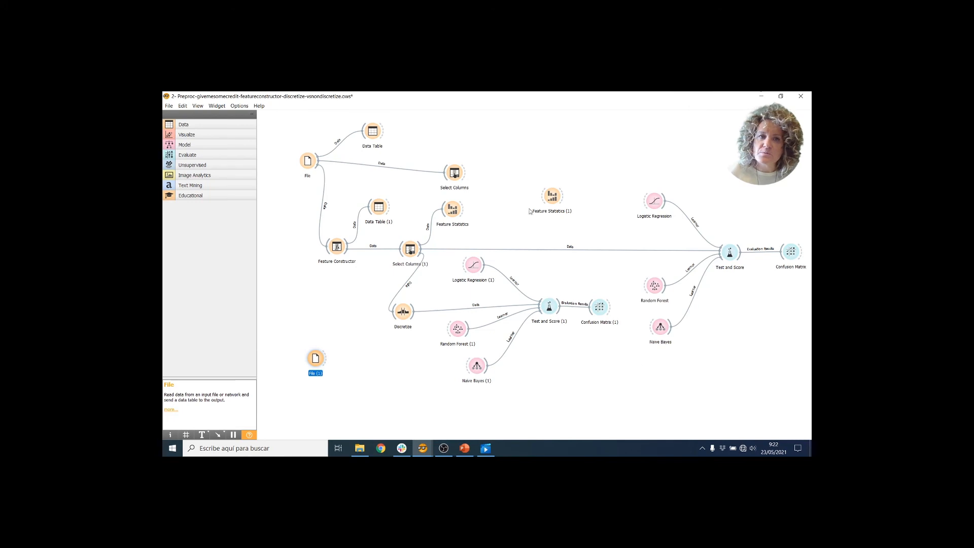
drag(374, 134, 390, 130)
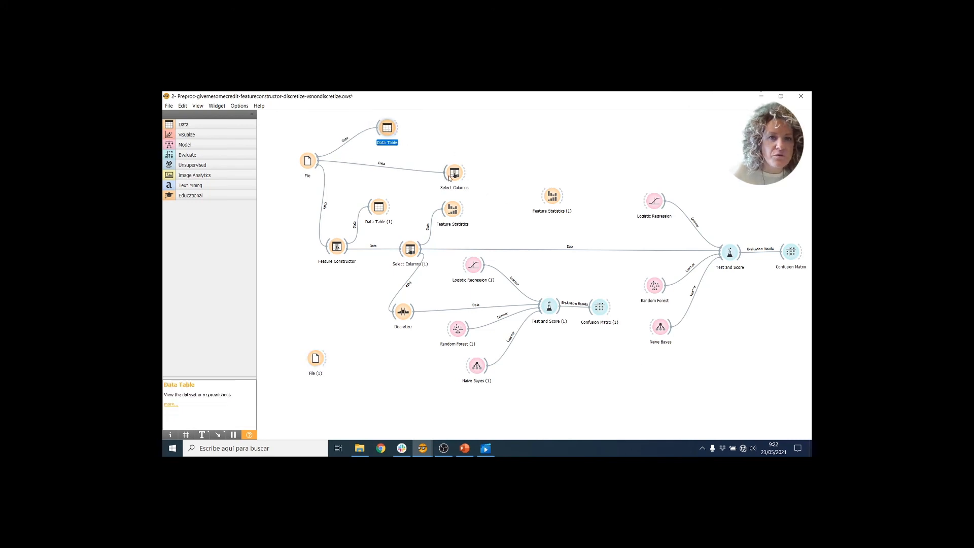
drag(445, 172, 459, 160)
key(Escape)
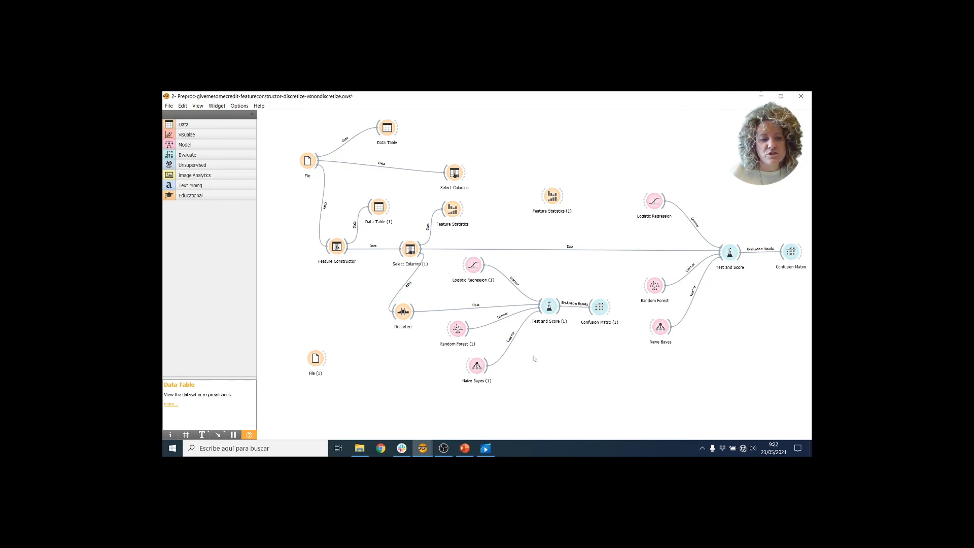
Switch to the PowerPoint presentation and show slide 58, the sponsor acknowledgements, as a full-screen slide show.
click(465, 448)
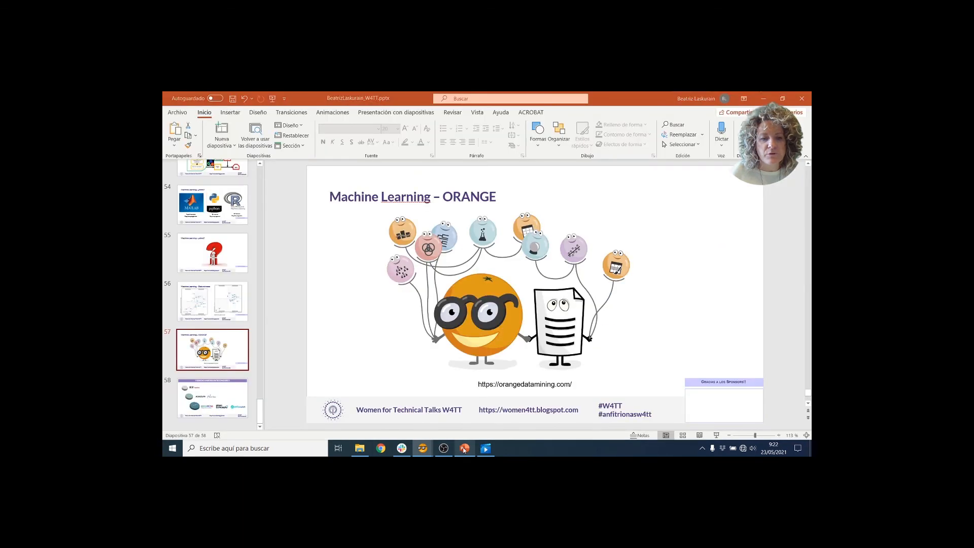
click(213, 398)
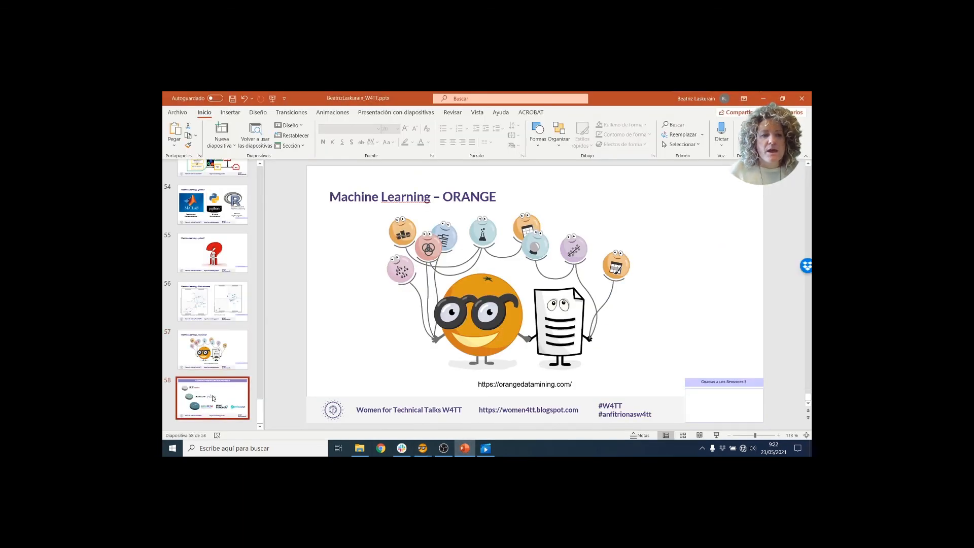
click(721, 432)
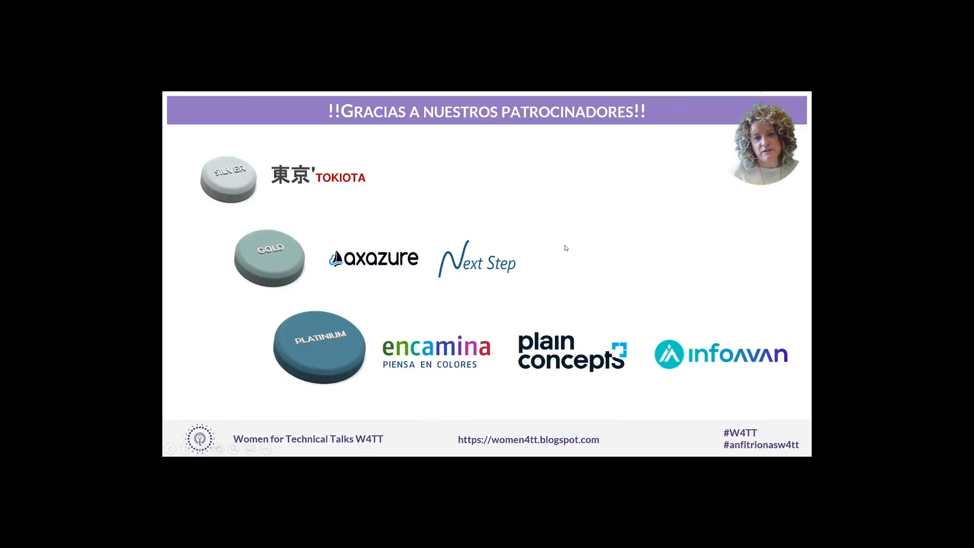